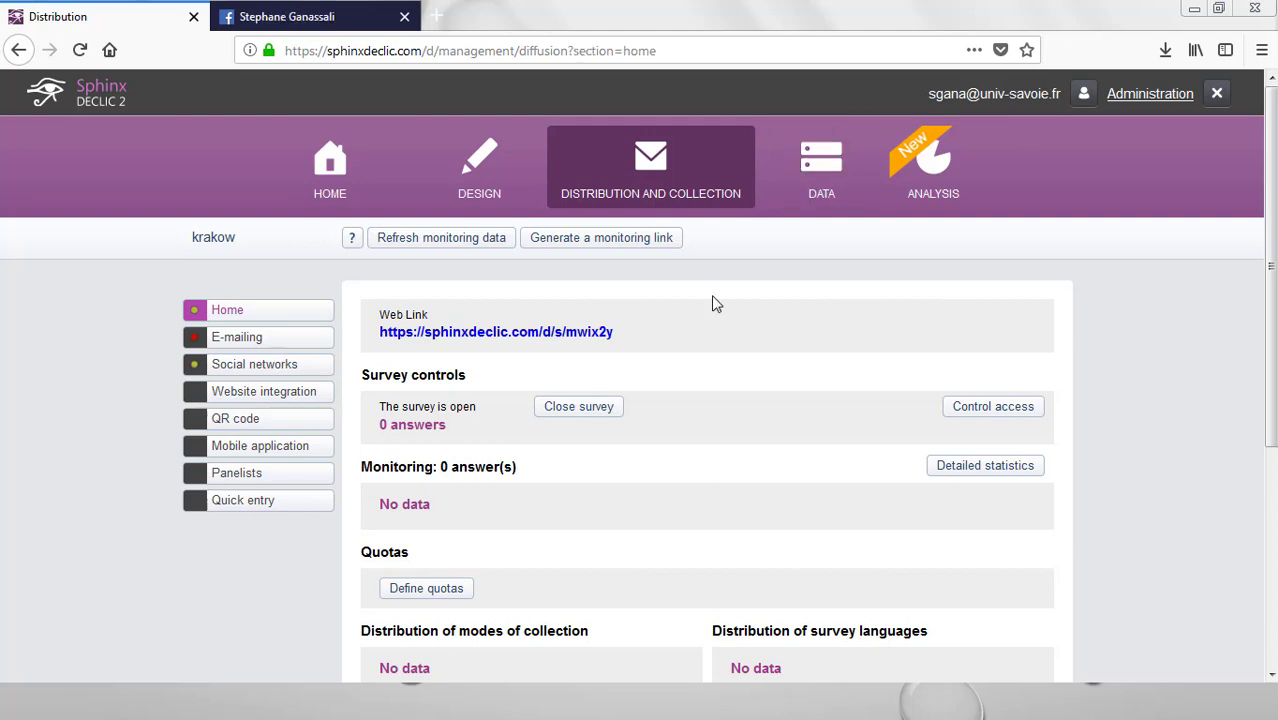
Step: Share the survey on Facebook with the message "Please answer my short survey about Krakow. It will take only 2 minutes ;-) Thank you!"
{"action": "left_click", "coordinate": [277, 366]}
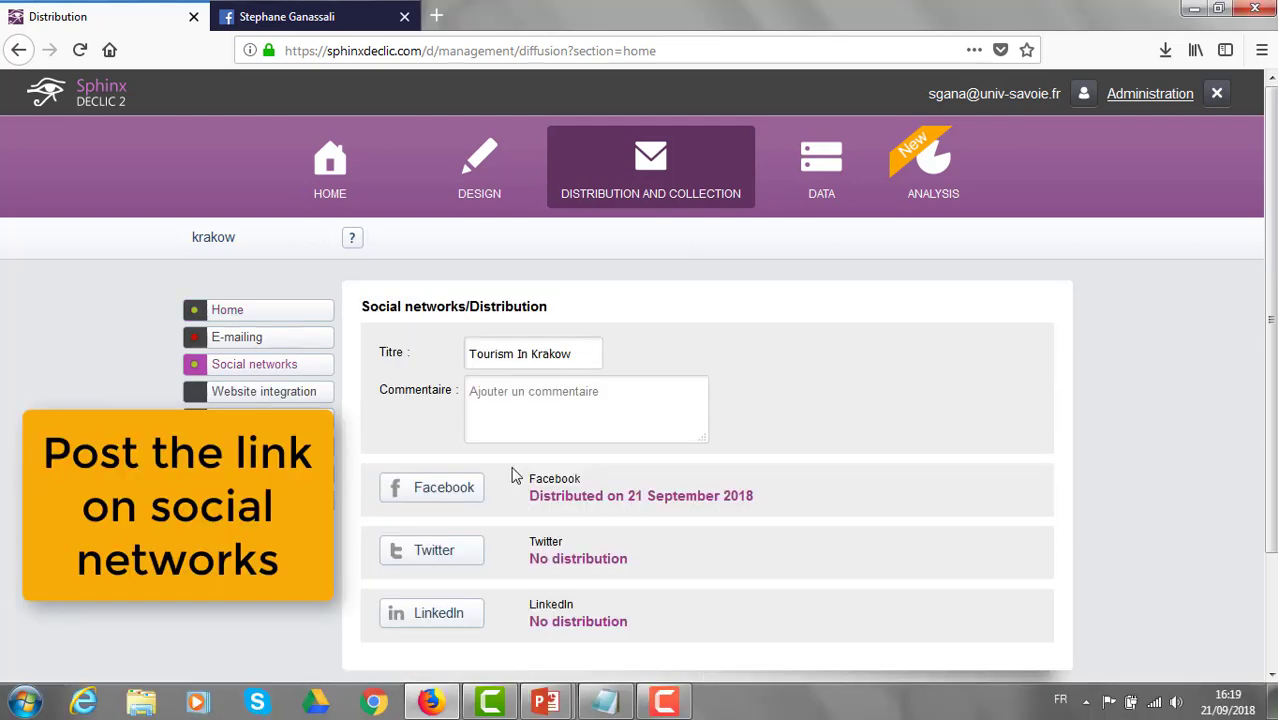
{"action": "scroll", "coordinate": [515, 475], "scroll_direction": "down", "scroll_amount": 2}
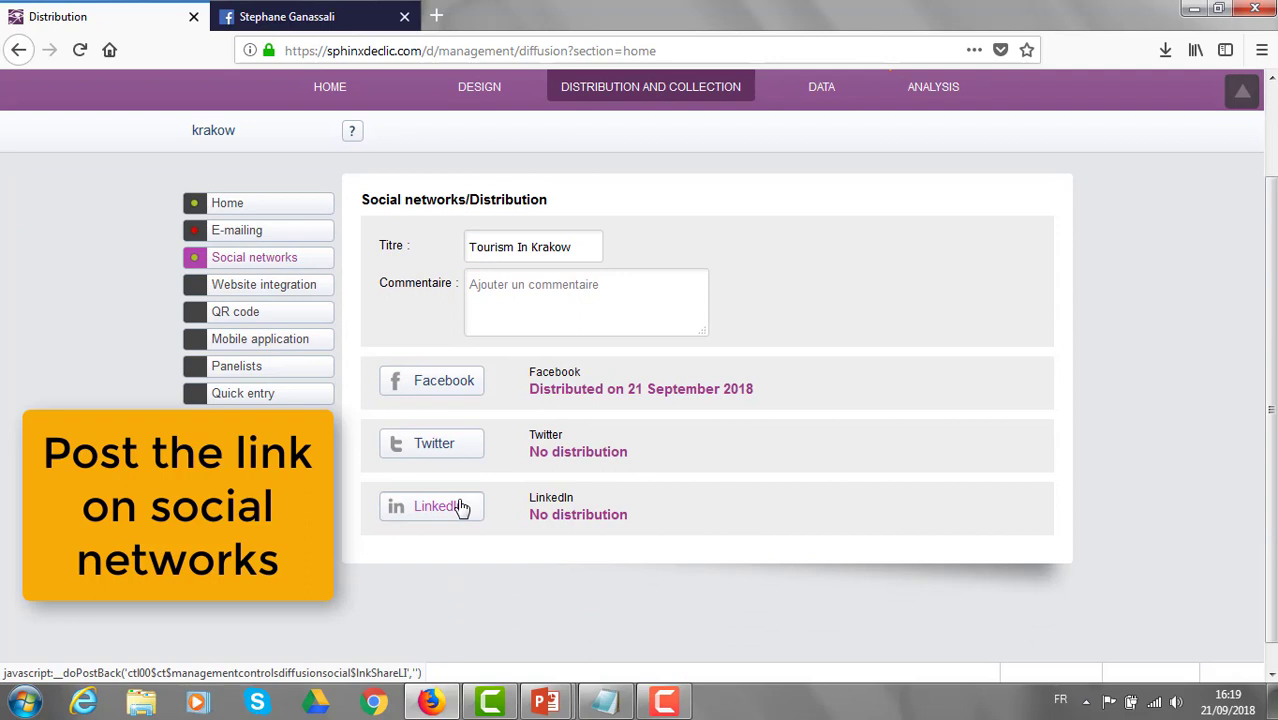
{"action": "left_click", "coordinate": [455, 390]}
{"action": "left_click_drag", "start_coordinate": [804, 209], "coordinate": [350, 162]}
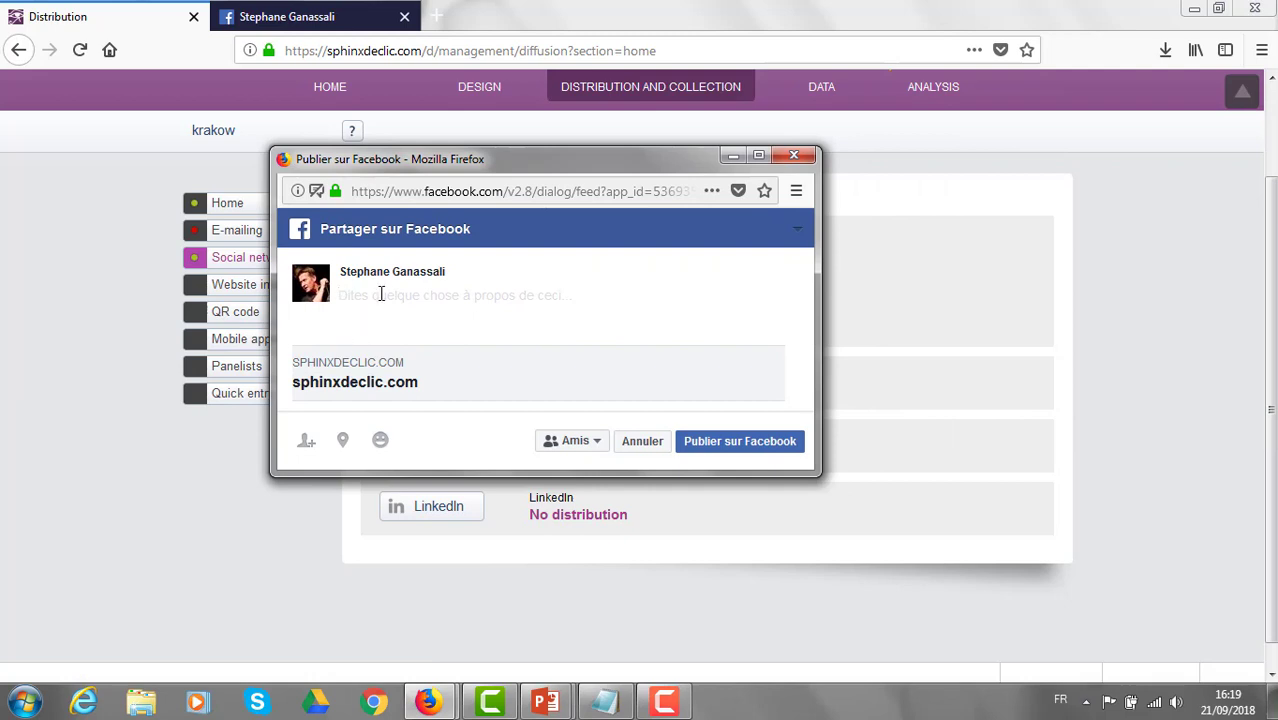
{"action": "type", "text": "Please answer my short survey about Krakow. It will take only 2 minutes ;-) Thank you!"}
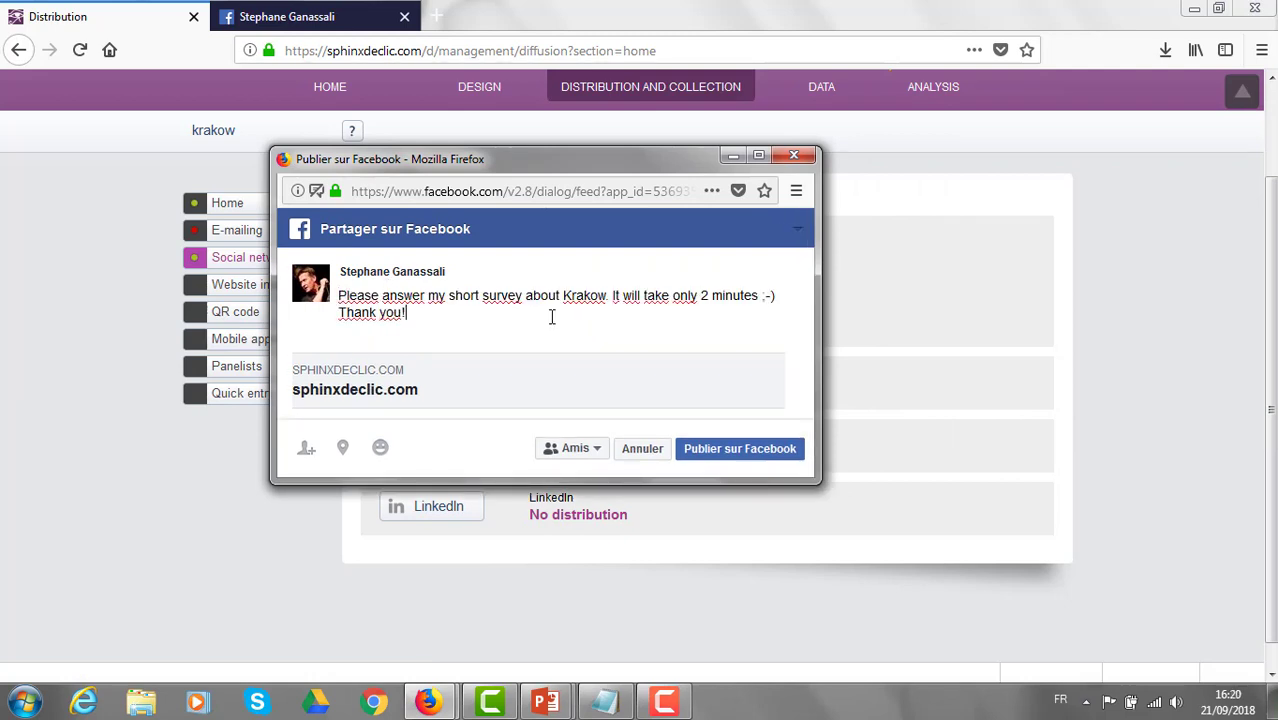
{"action": "left_click", "coordinate": [740, 452]}
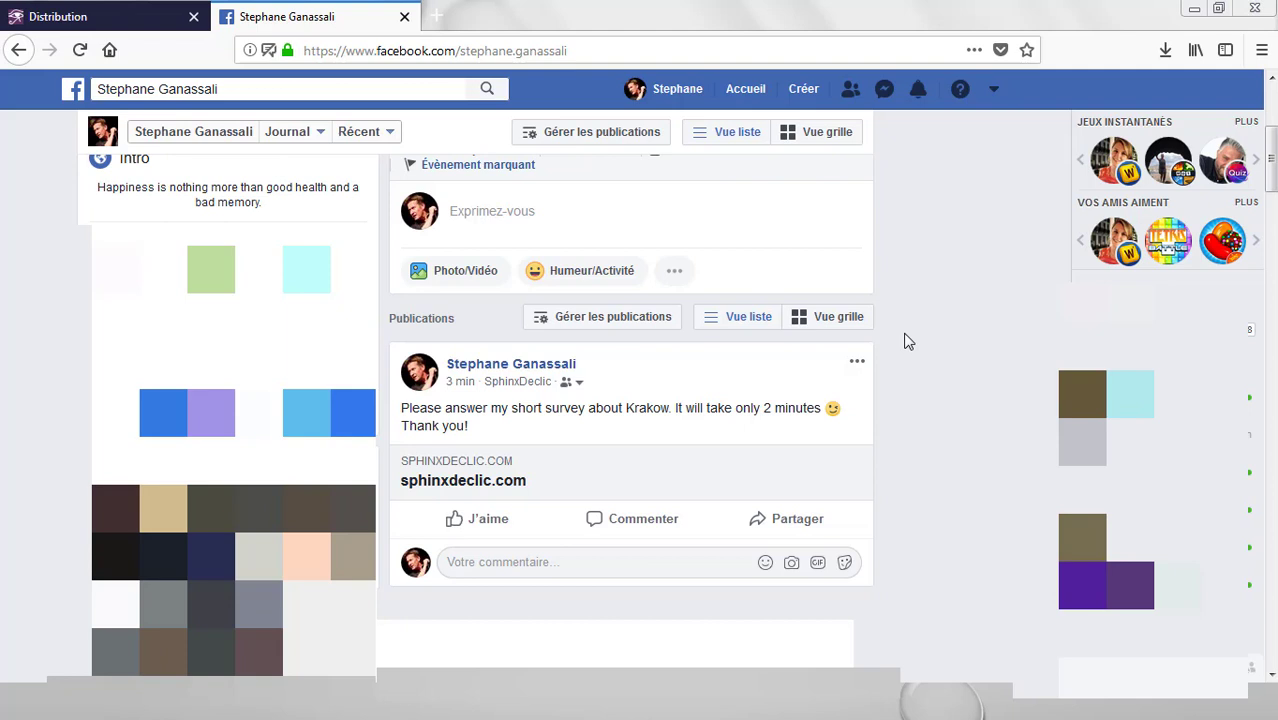
{"action": "key", "text": "ctrl+w"}
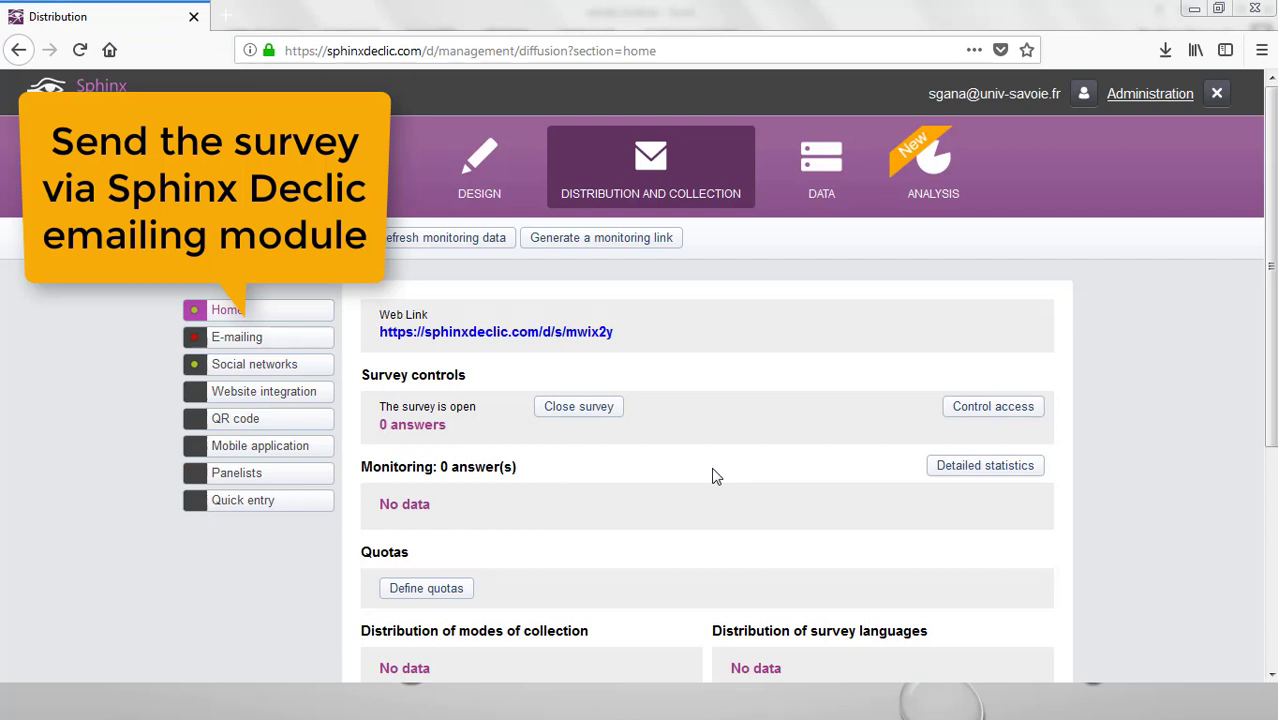
Step: Open the survey's e-mailing invitation message and review its sender, object and body text
{"action": "left_click", "coordinate": [260, 343]}
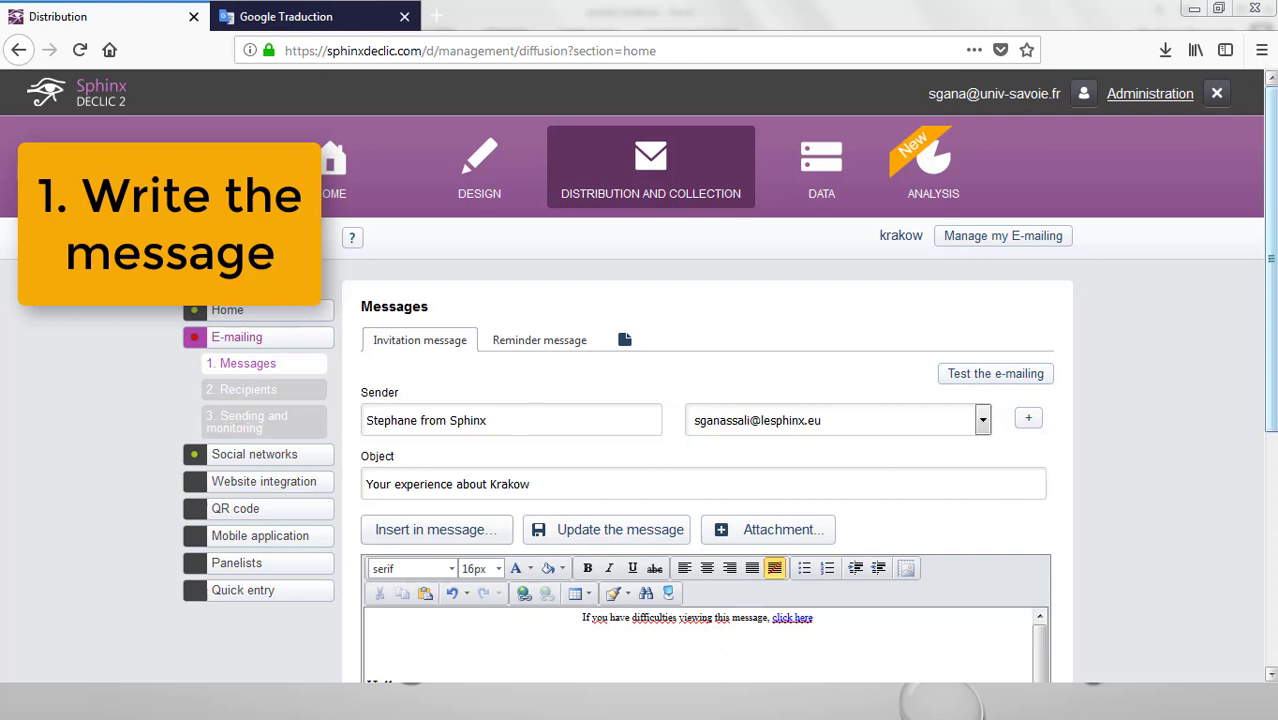
{"action": "left_click_drag", "start_coordinate": [1268, 397], "coordinate": [1268, 583]}
{"action": "scroll", "coordinate": [1268, 583], "scroll_direction": "down", "scroll_amount": 1}
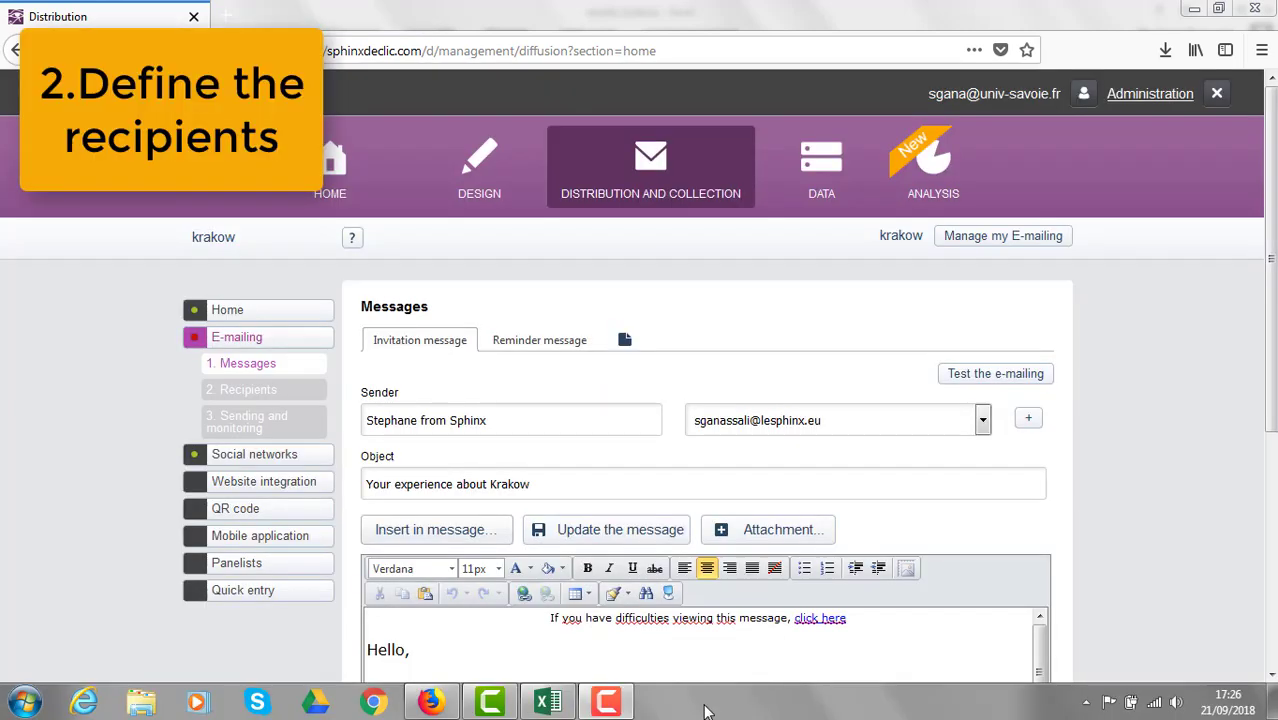
Step: Check the address list in Excel and import emails_krakow.xlsx as the address file for the e-mailing recipients
{"action": "left_click", "coordinate": [558, 705]}
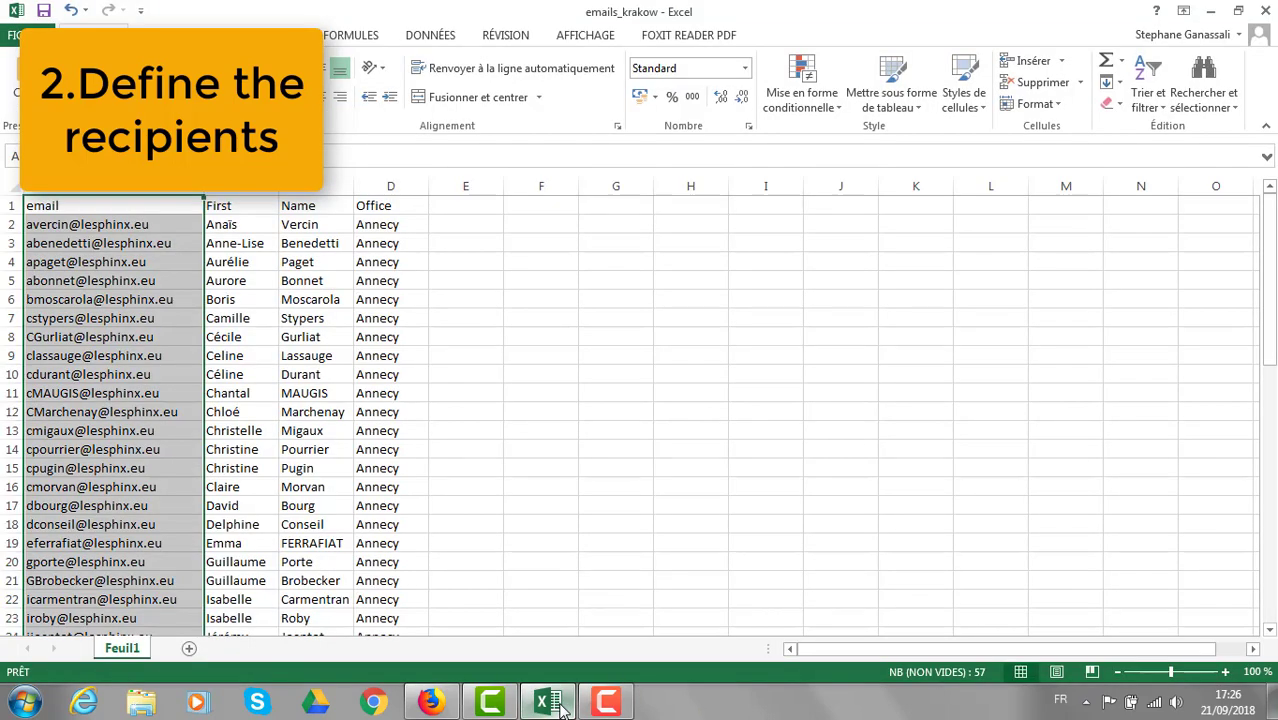
{"action": "left_click", "coordinate": [432, 703]}
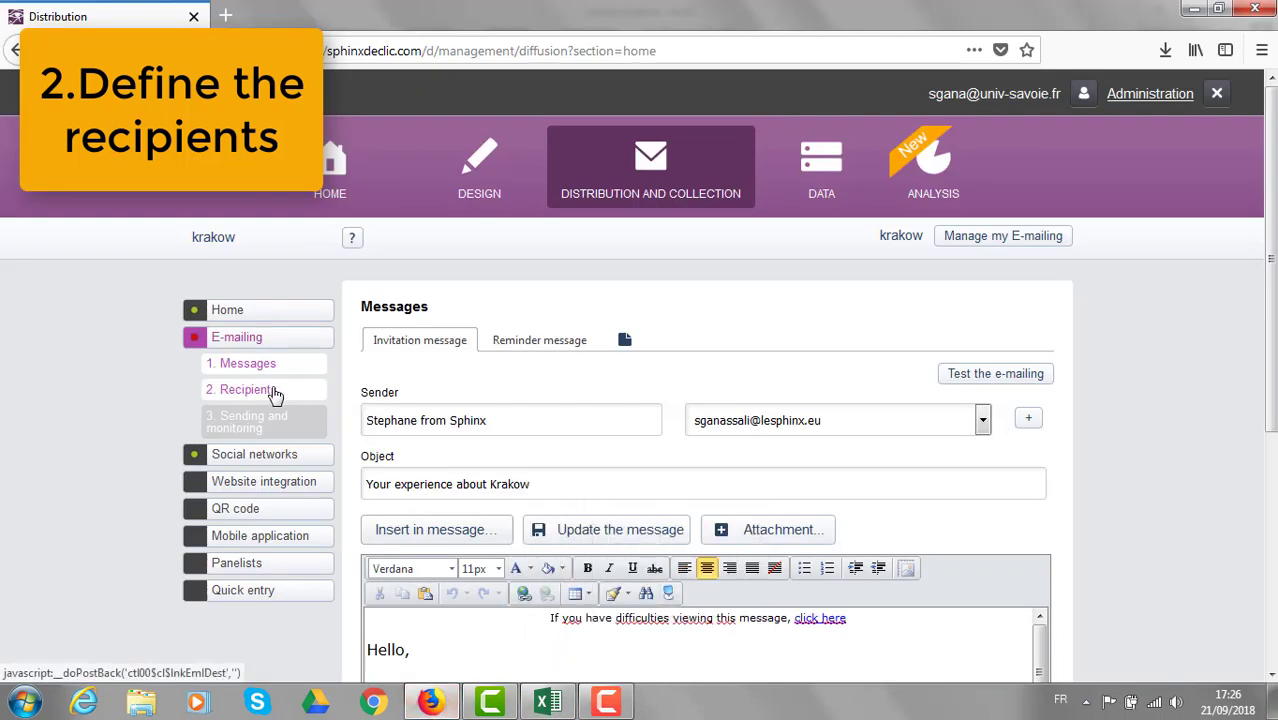
{"action": "left_click", "coordinate": [275, 392]}
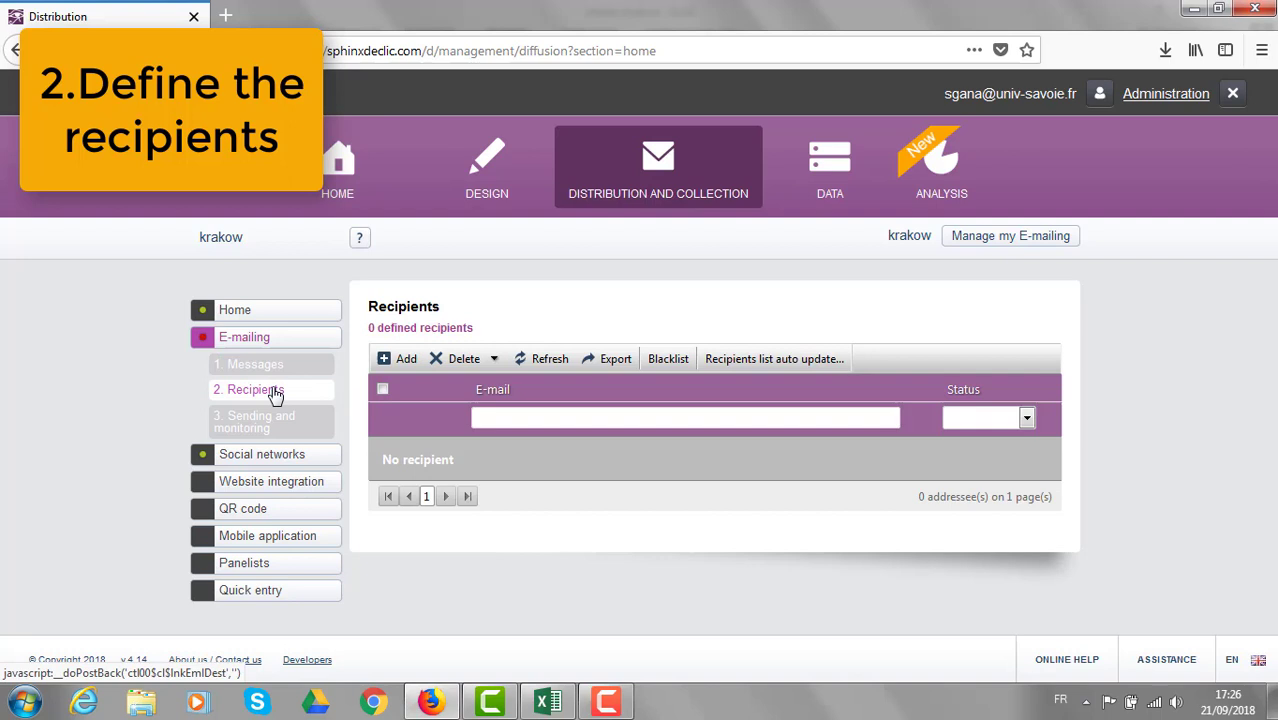
{"action": "left_click", "coordinate": [405, 362]}
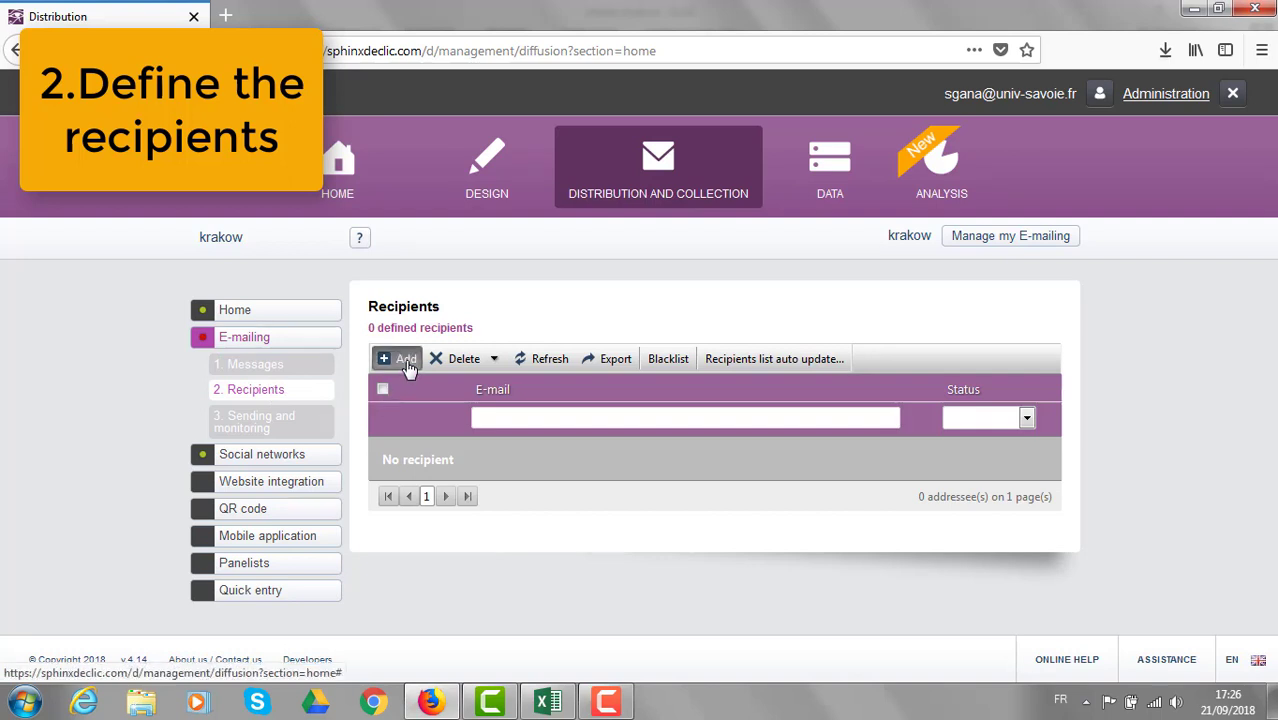
{"action": "left_click", "coordinate": [418, 160]}
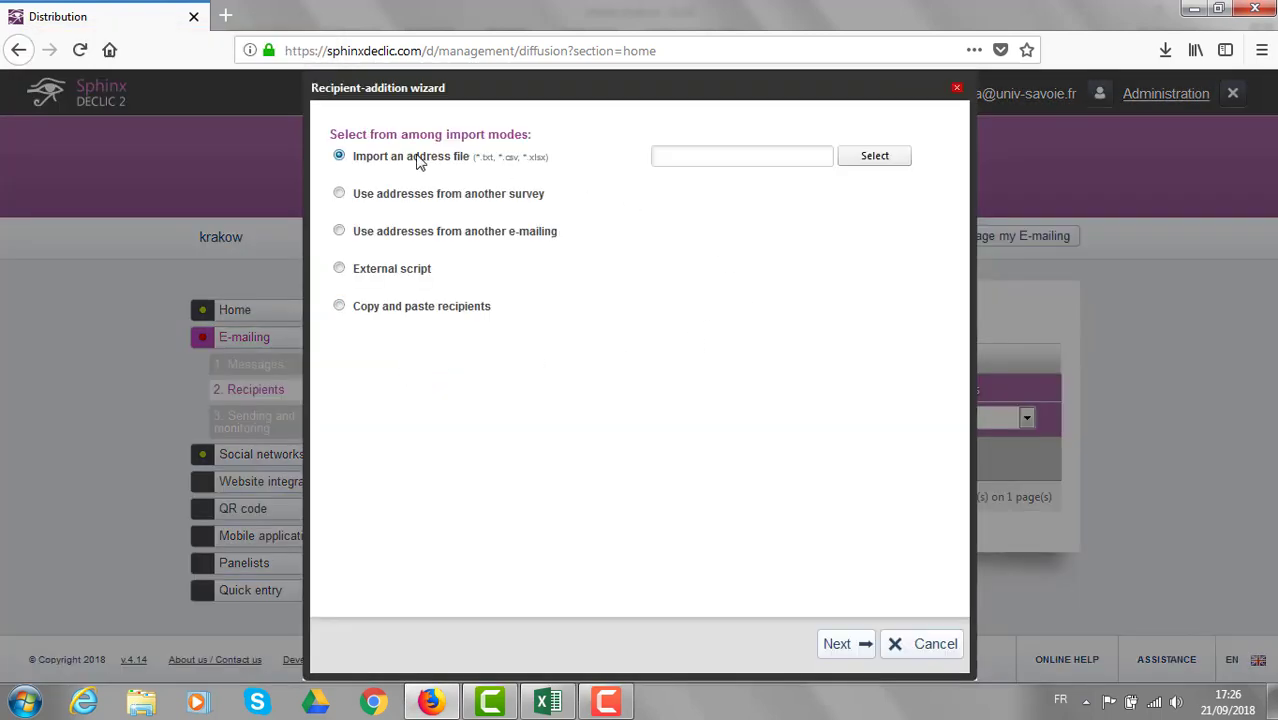
{"action": "left_click", "coordinate": [875, 160]}
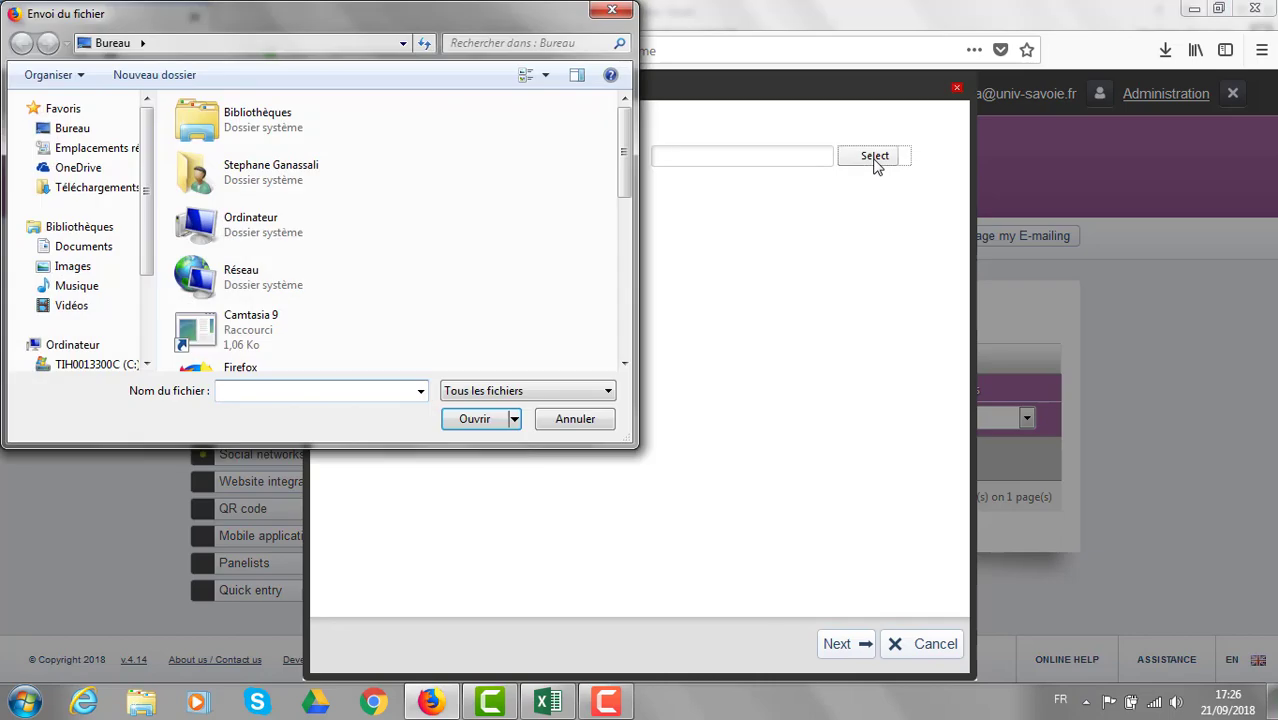
{"action": "left_click_drag", "start_coordinate": [626, 180], "coordinate": [644, 375]}
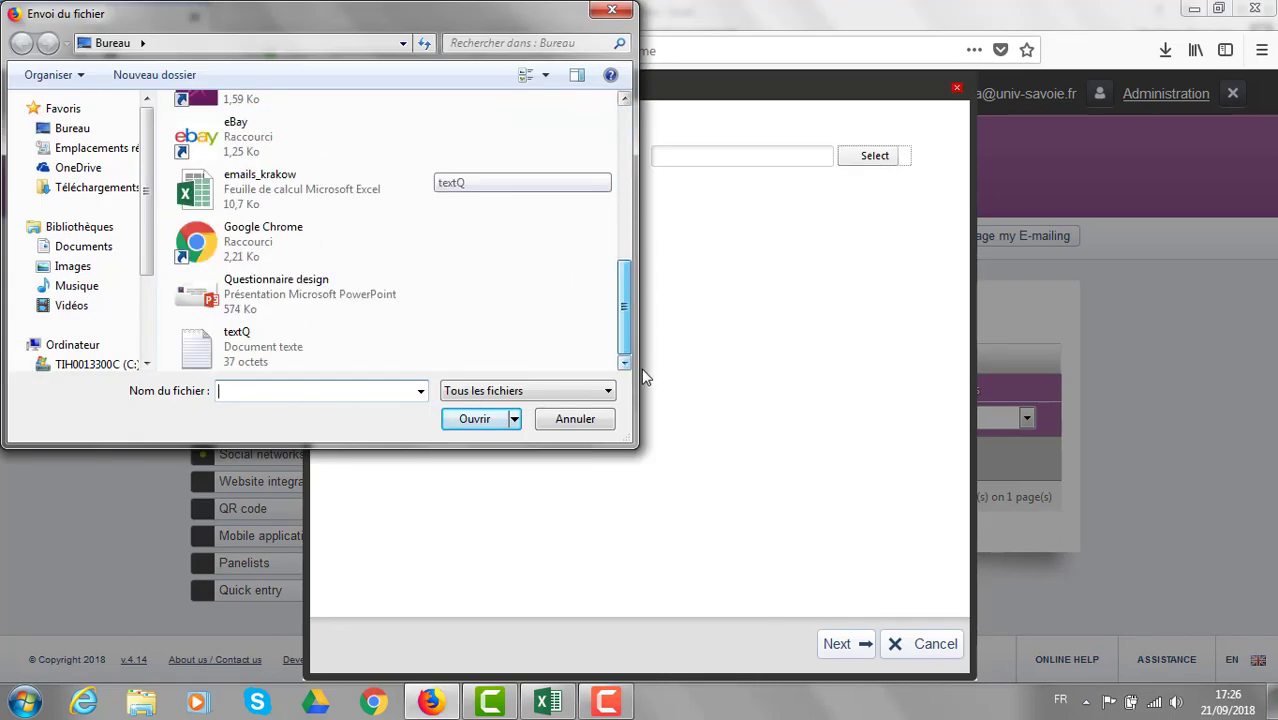
{"action": "double_click", "coordinate": [316, 194]}
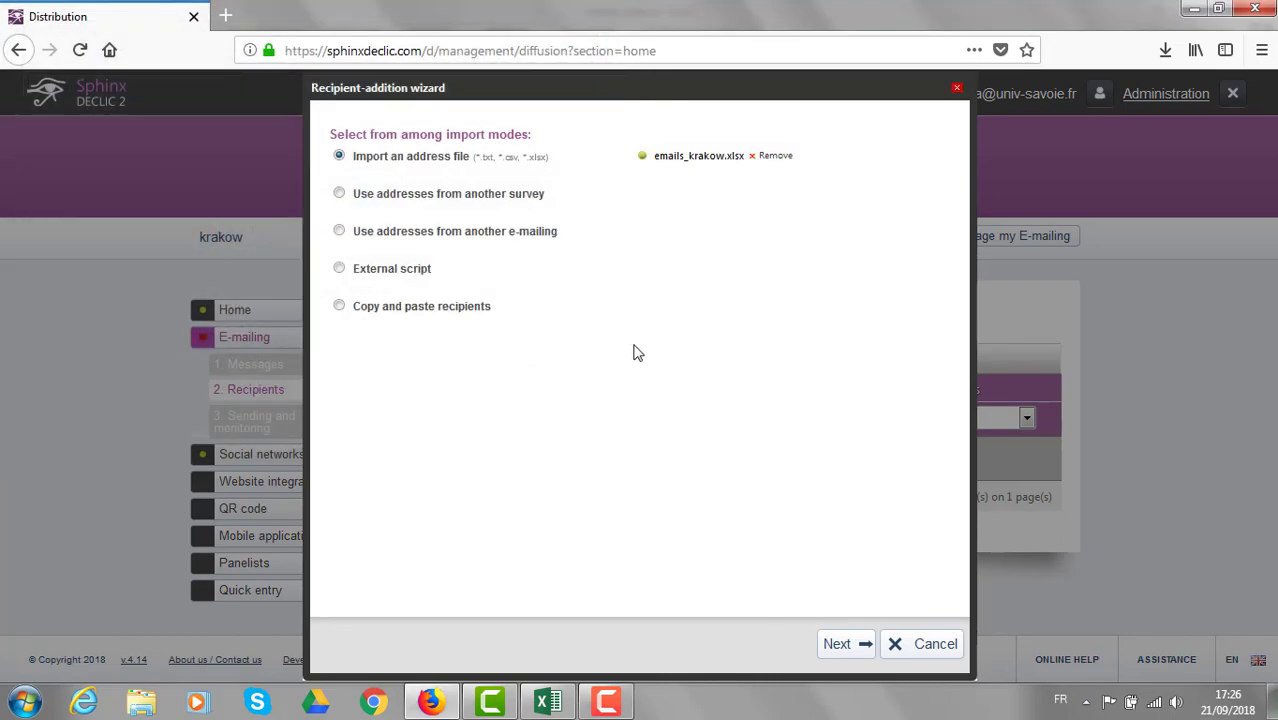
{"action": "left_click", "coordinate": [842, 645]}
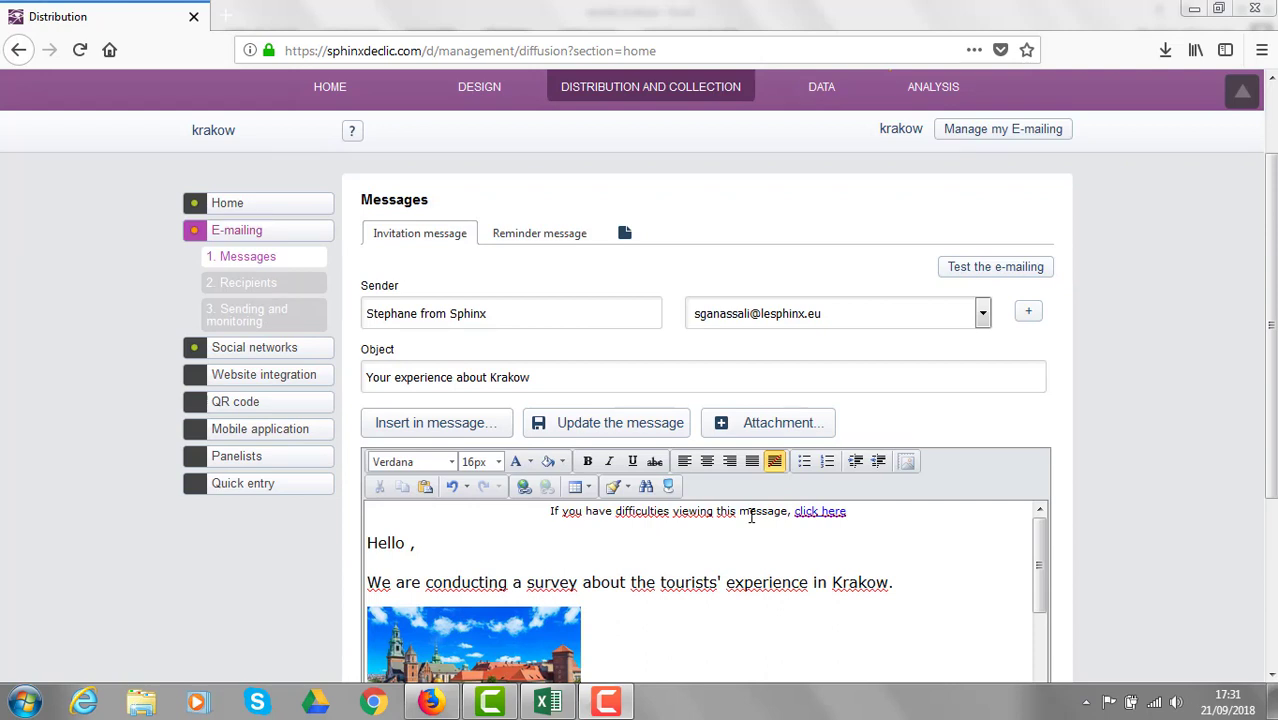
Step: Insert the First and Name merge fields after "Hello" in the invitation message
{"action": "left_click", "coordinate": [484, 425]}
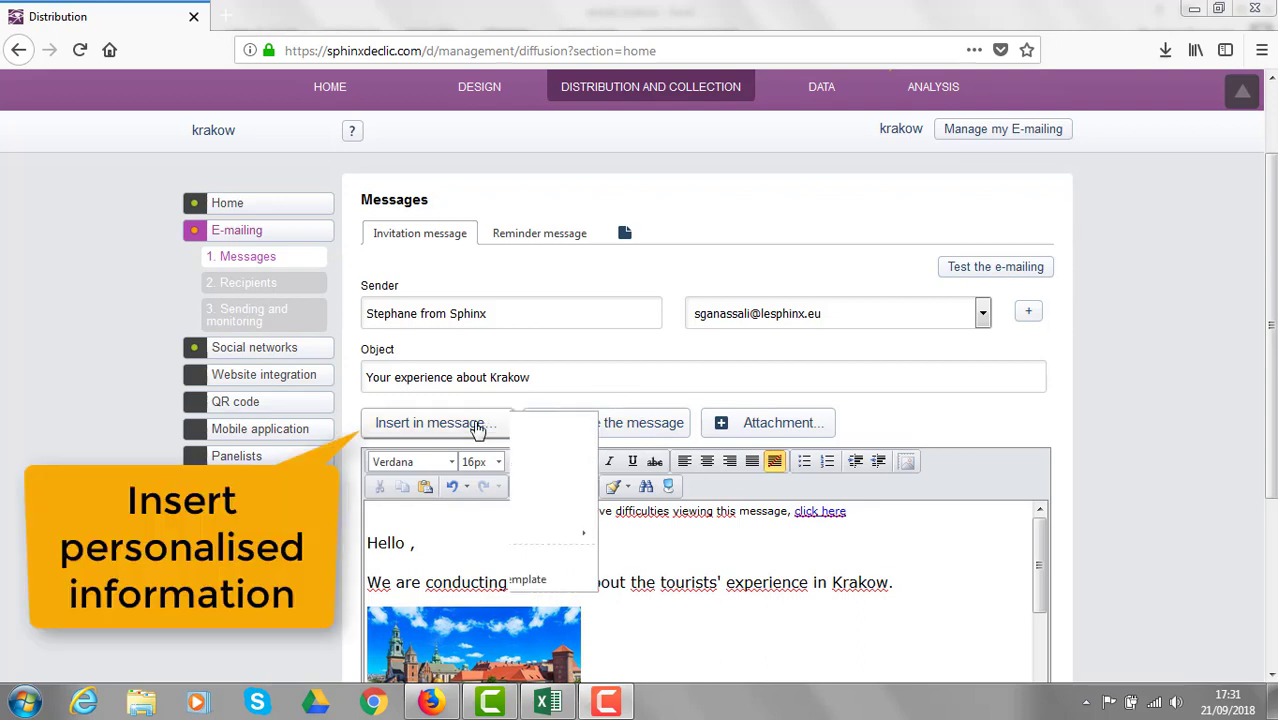
{"action": "mouse_move", "coordinate": [601, 532]}
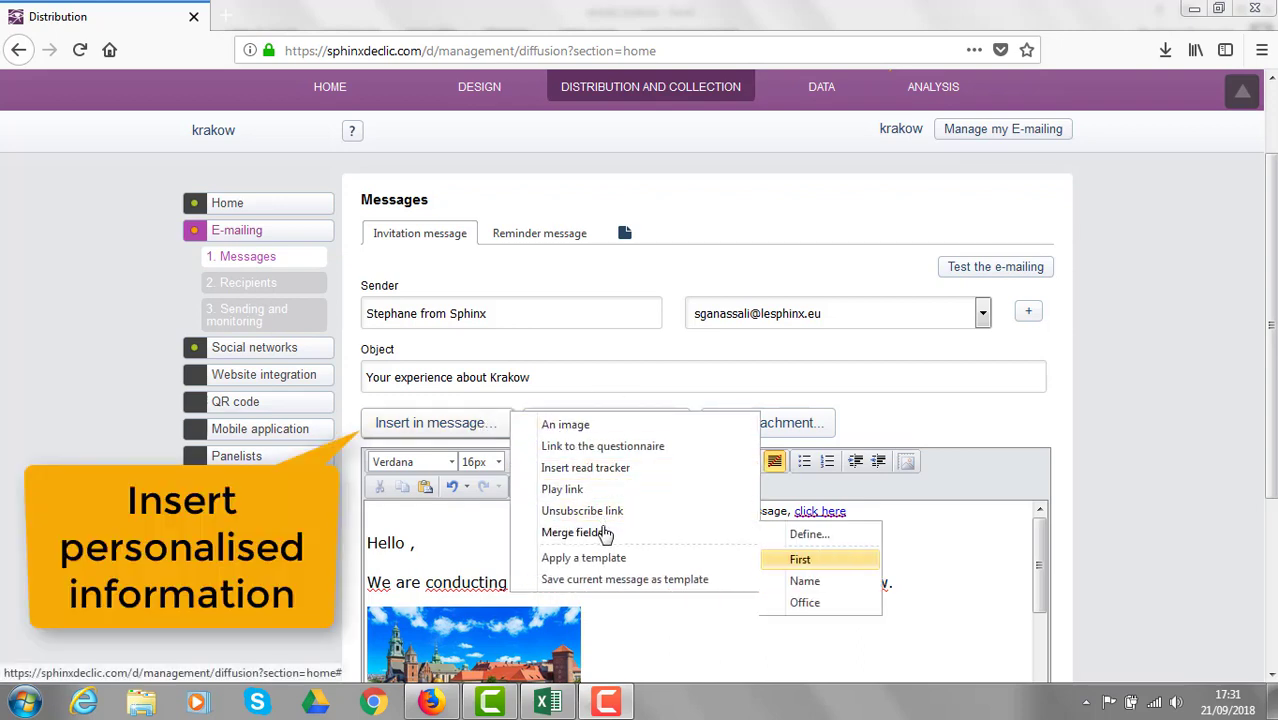
{"action": "left_click", "coordinate": [807, 566]}
{"action": "left_click", "coordinate": [808, 581]}
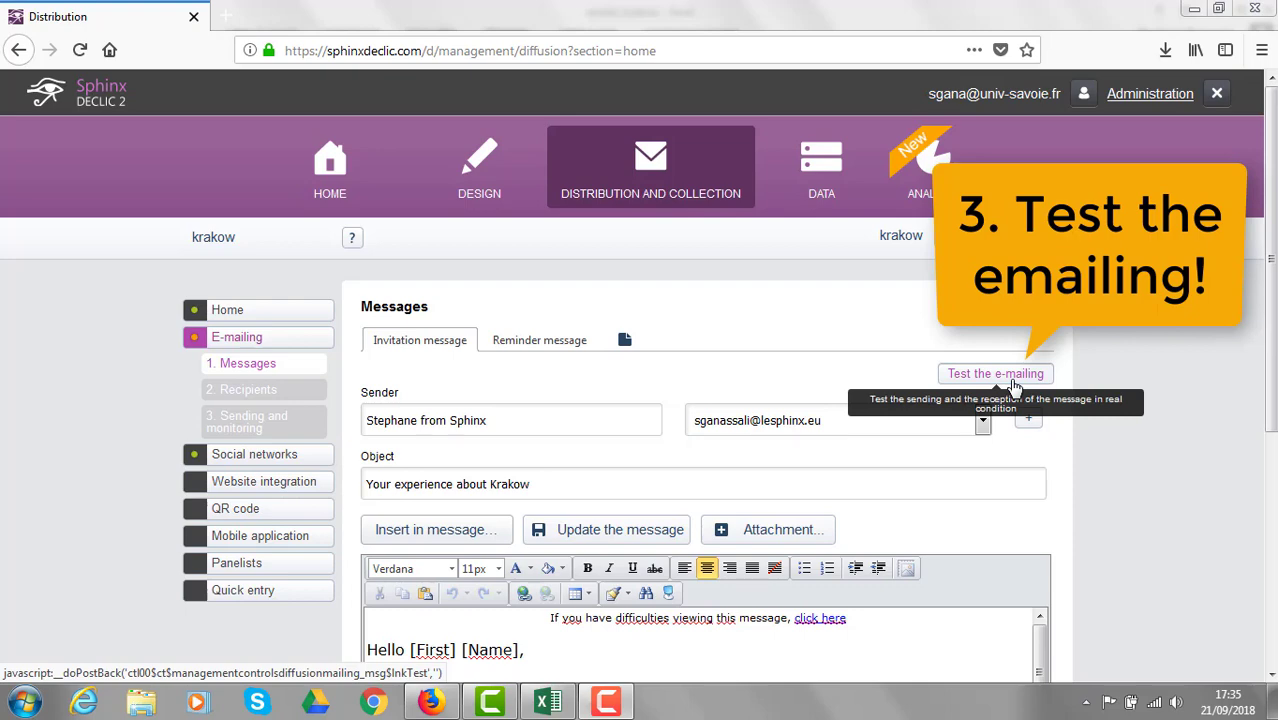
Step: Open the e-mailing's sending and monitoring settings and start sending or scheduling the invitation
{"action": "left_click", "coordinate": [256, 422]}
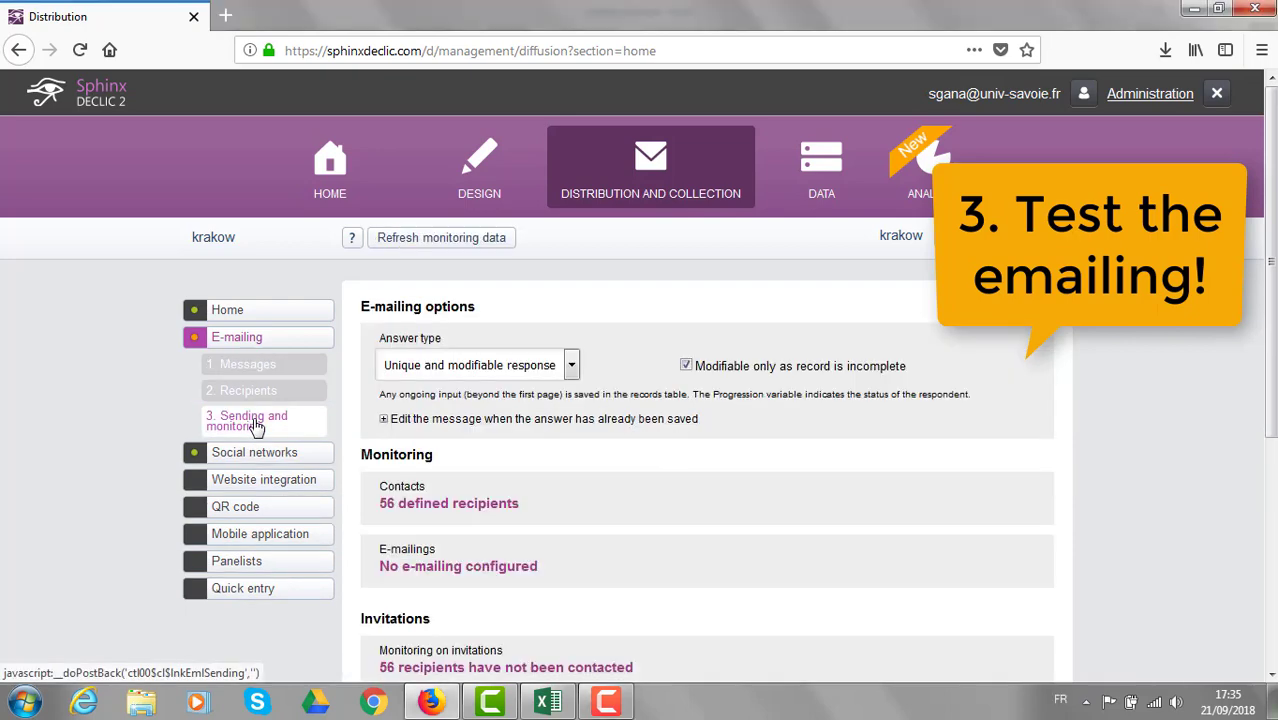
{"action": "scroll", "coordinate": [494, 482], "scroll_direction": "down", "scroll_amount": 5}
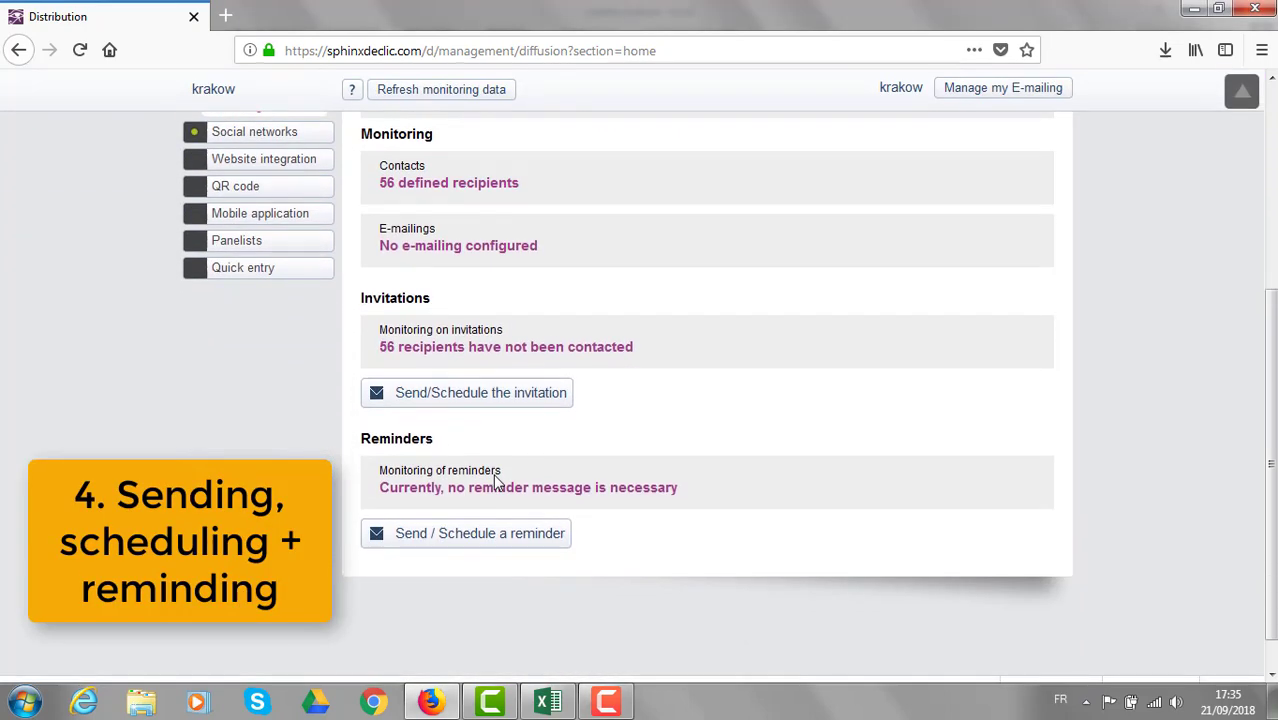
{"action": "left_click", "coordinate": [532, 400]}
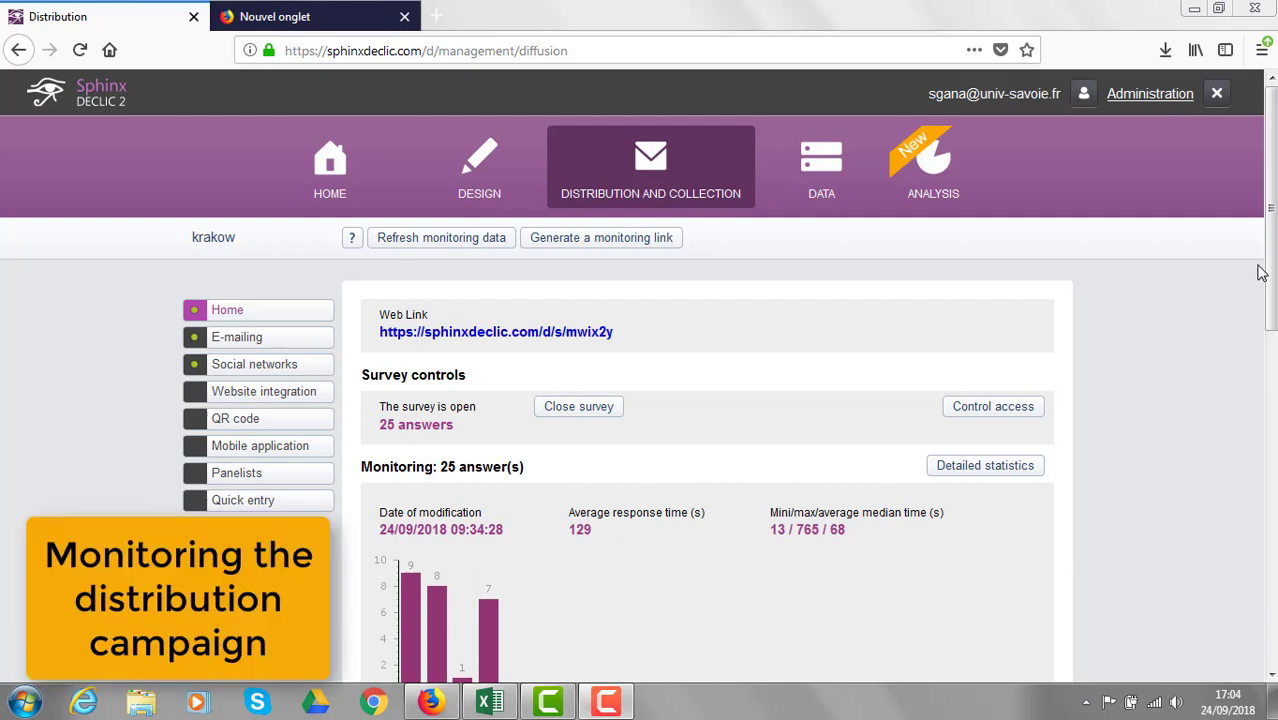
Step: Review the campaign's monitoring statistics, including responses by date, collection modes, survey languages, e-mail and social network distribution
{"action": "left_click_drag", "start_coordinate": [1266, 274], "coordinate": [1266, 394]}
{"action": "scroll", "coordinate": [707, 400], "scroll_direction": "down", "scroll_amount": 4}
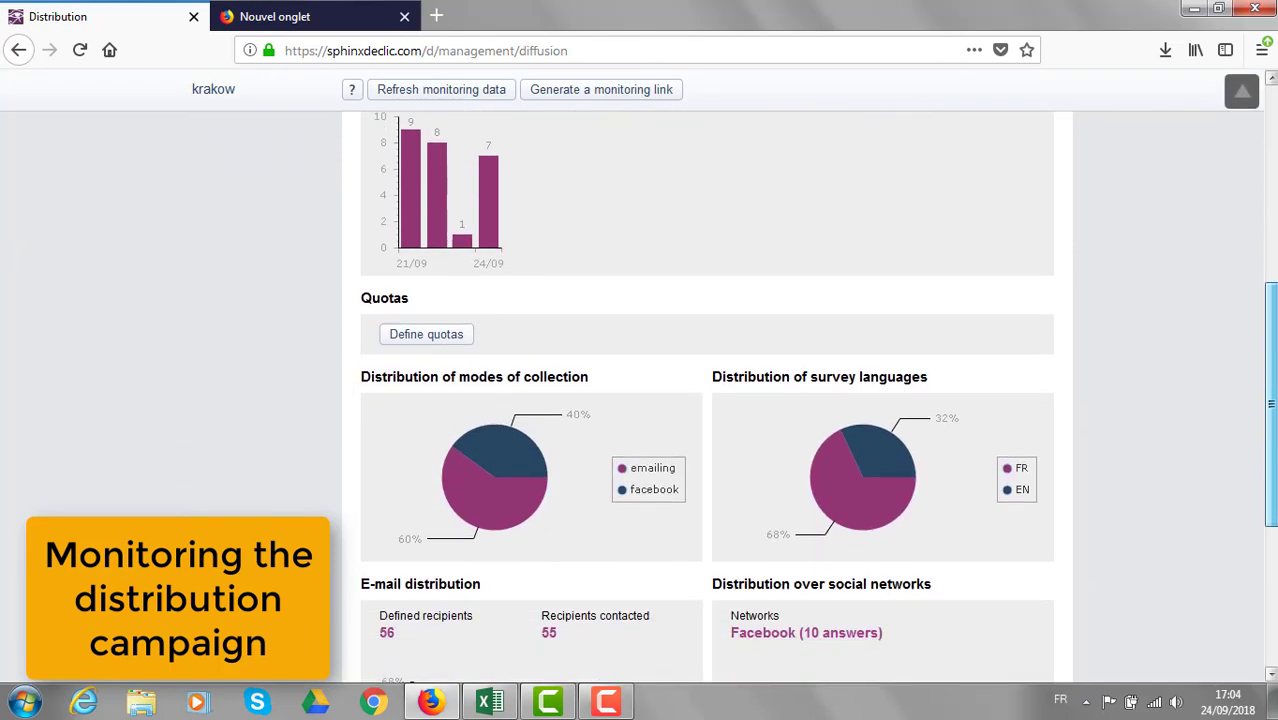
{"action": "scroll", "coordinate": [707, 400], "scroll_direction": "up", "scroll_amount": 1}
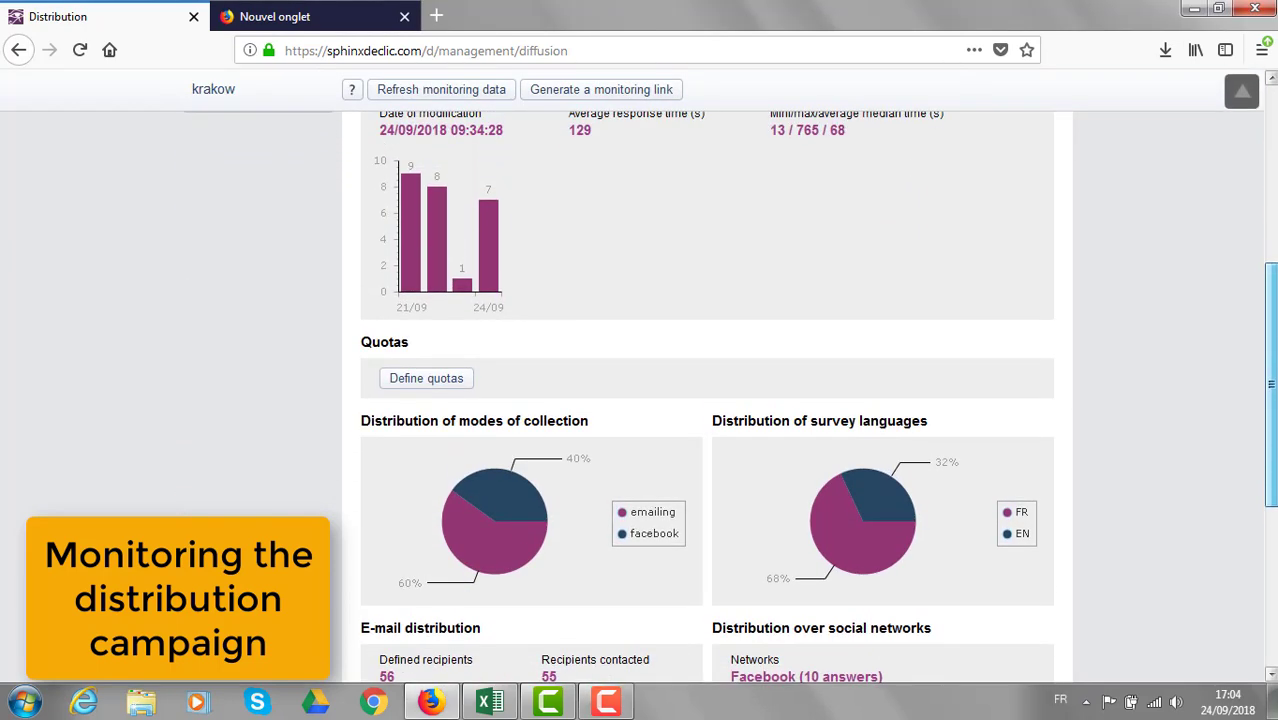
{"action": "scroll", "coordinate": [707, 400], "scroll_direction": "down", "scroll_amount": 4}
{"action": "scroll", "coordinate": [707, 400], "scroll_direction": "down", "scroll_amount": 2}
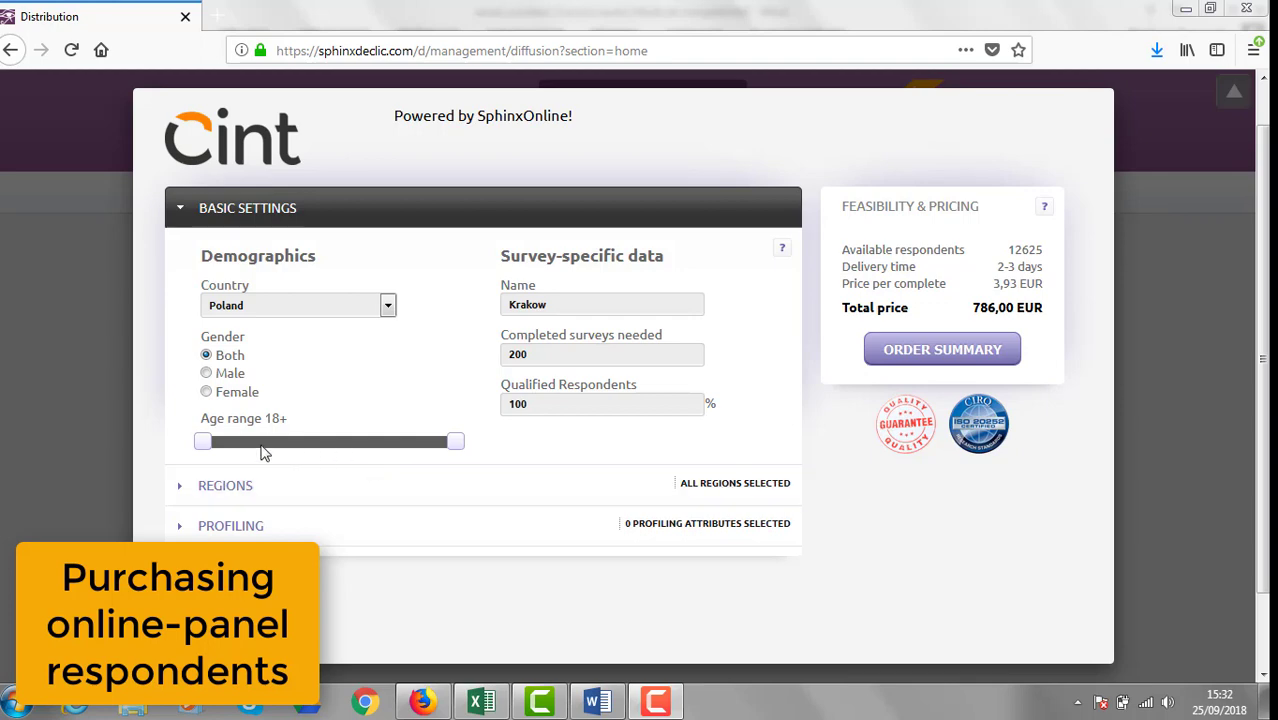
{"action": "left_click_drag", "start_coordinate": [205, 442], "coordinate": [258, 447]}
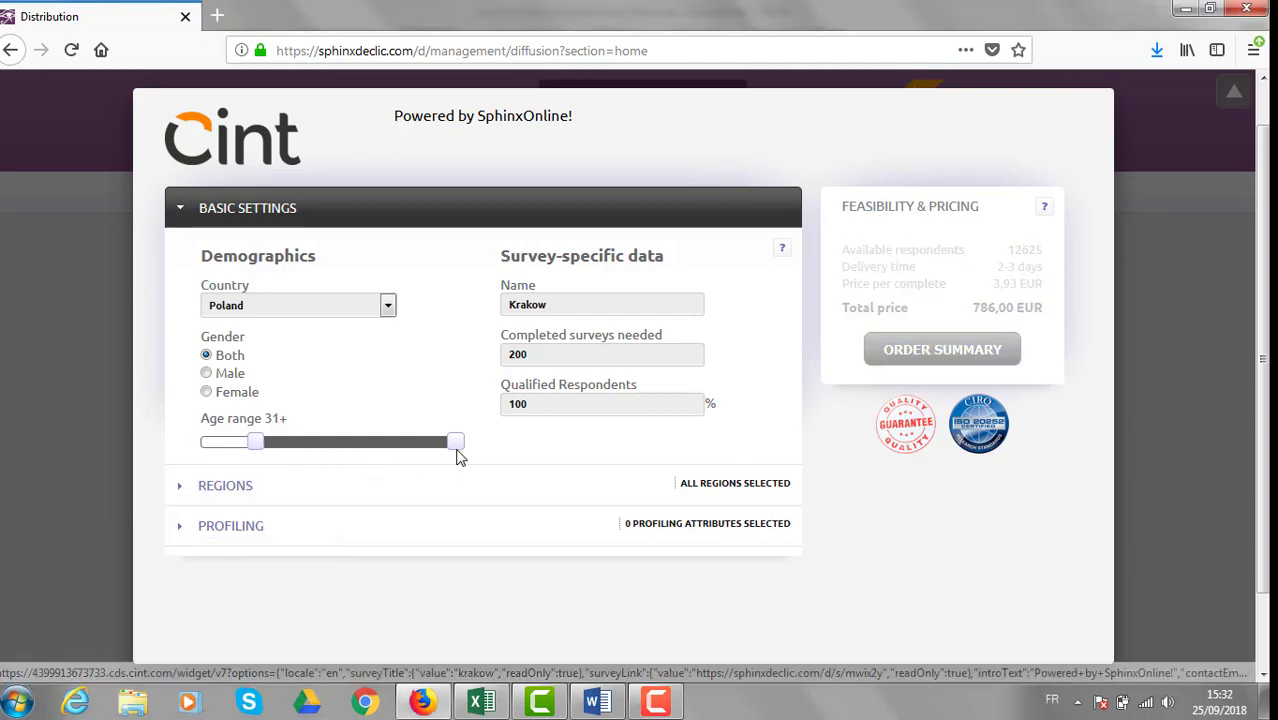
{"action": "left_click_drag", "start_coordinate": [456, 442], "coordinate": [408, 448]}
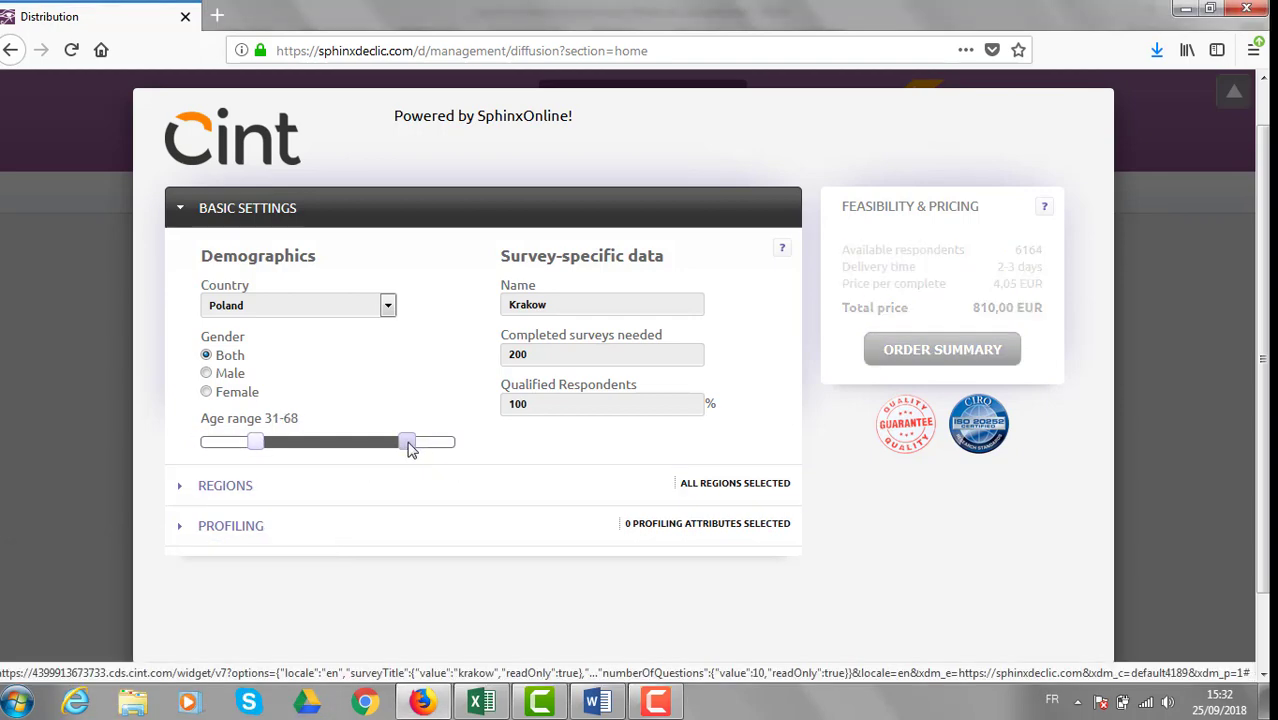
{"action": "left_click", "coordinate": [257, 485]}
{"action": "left_click", "coordinate": [293, 503]}
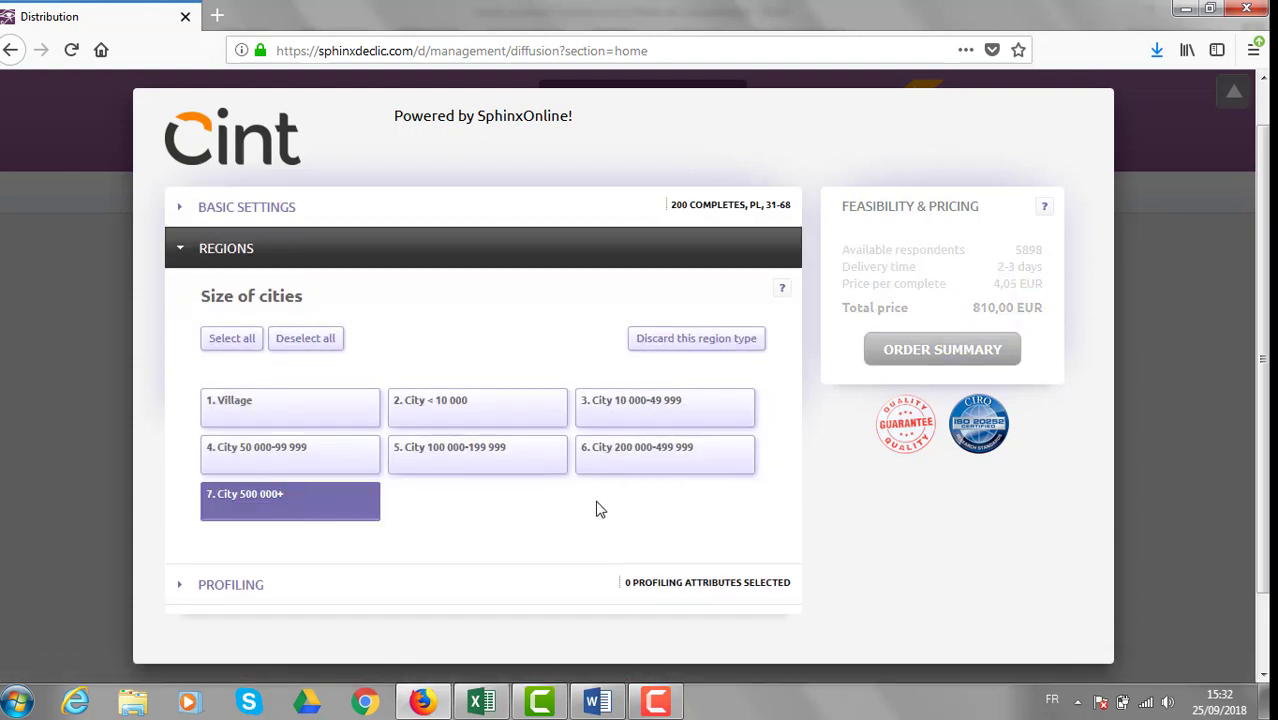
{"action": "left_click", "coordinate": [665, 459]}
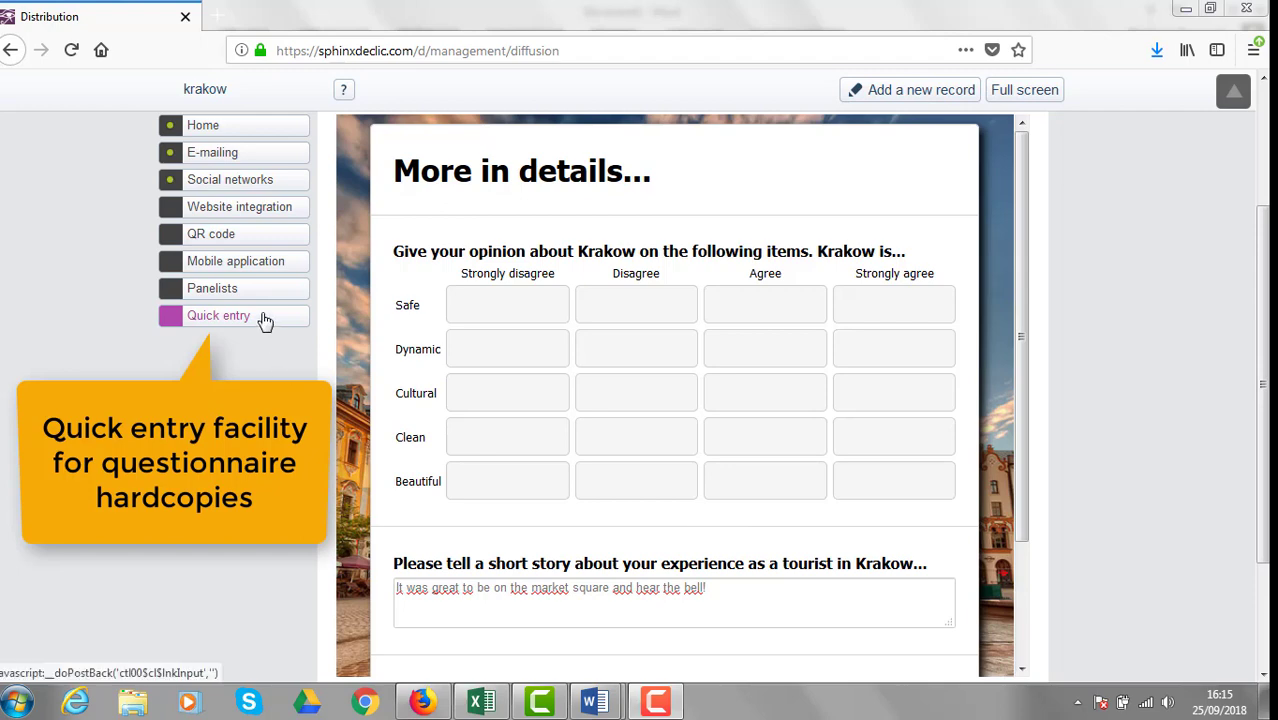
Step: In the full-screen quick entry form, rate Krakow Agree for Safe, Clean and Beautiful, and Disagree for Dynamic and Cultural
{"action": "left_click", "coordinate": [1028, 92]}
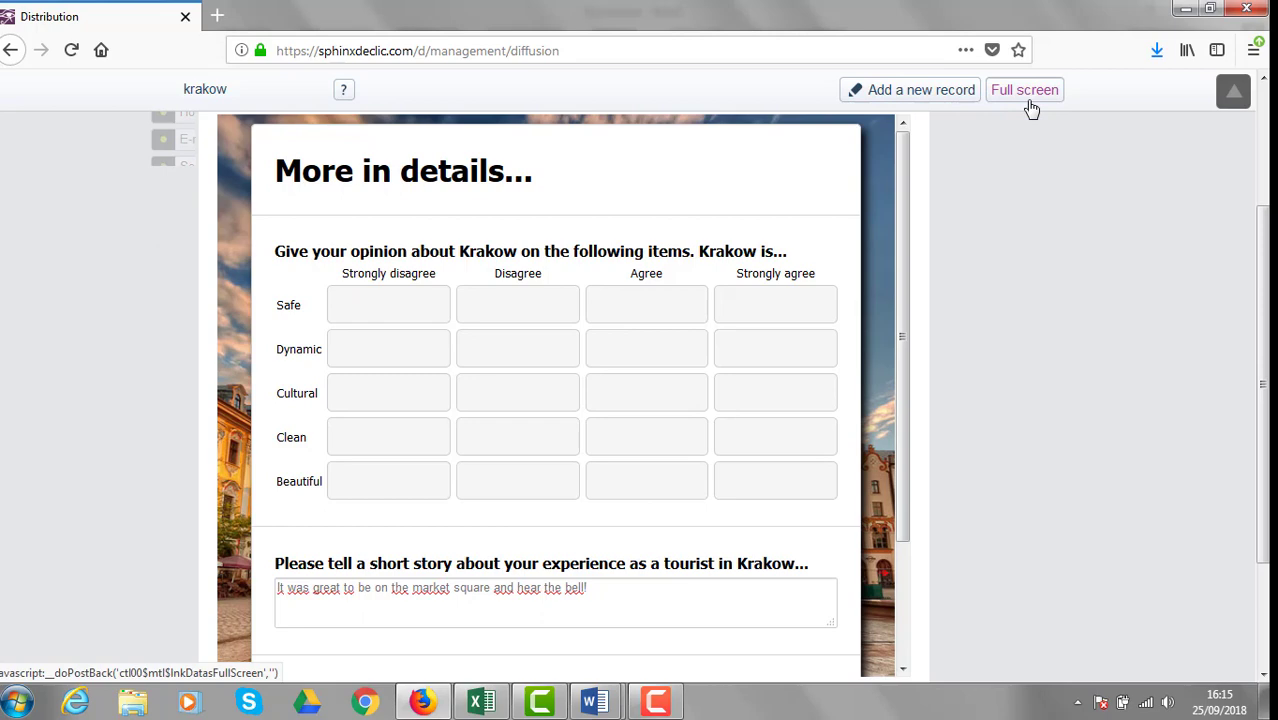
{"action": "left_click", "coordinate": [737, 287]}
{"action": "left_click", "coordinate": [625, 332]}
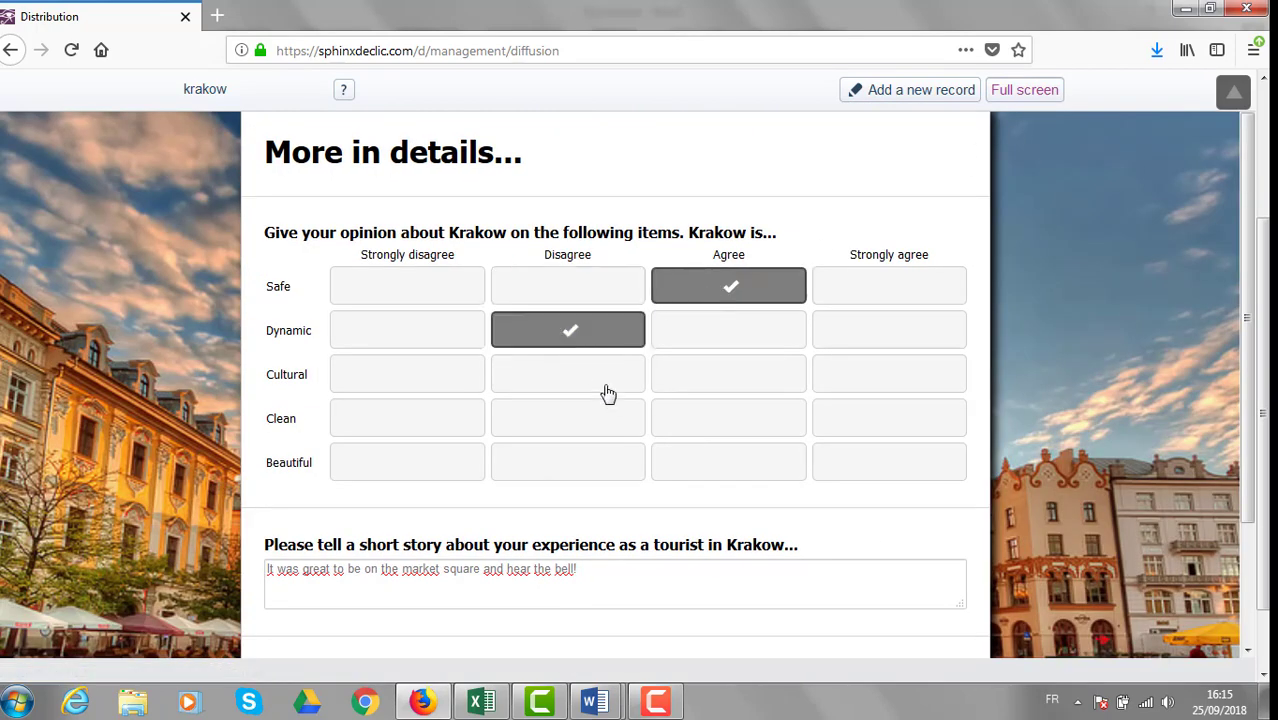
{"action": "left_click", "coordinate": [605, 385]}
{"action": "left_click", "coordinate": [690, 416]}
{"action": "left_click", "coordinate": [735, 466]}
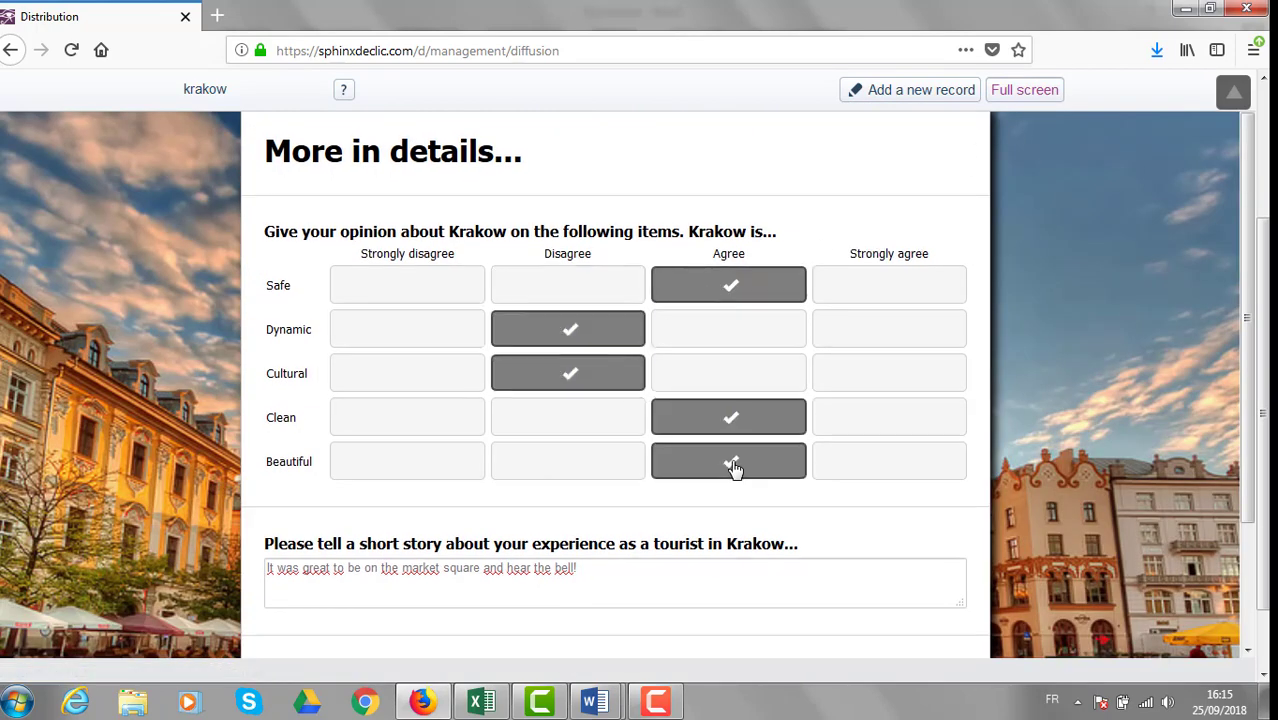
Step: Move on to the form's respondent profile page and answer Female, 50 to 60 yrs and France
{"action": "scroll", "coordinate": [790, 472], "scroll_direction": "down", "scroll_amount": 3}
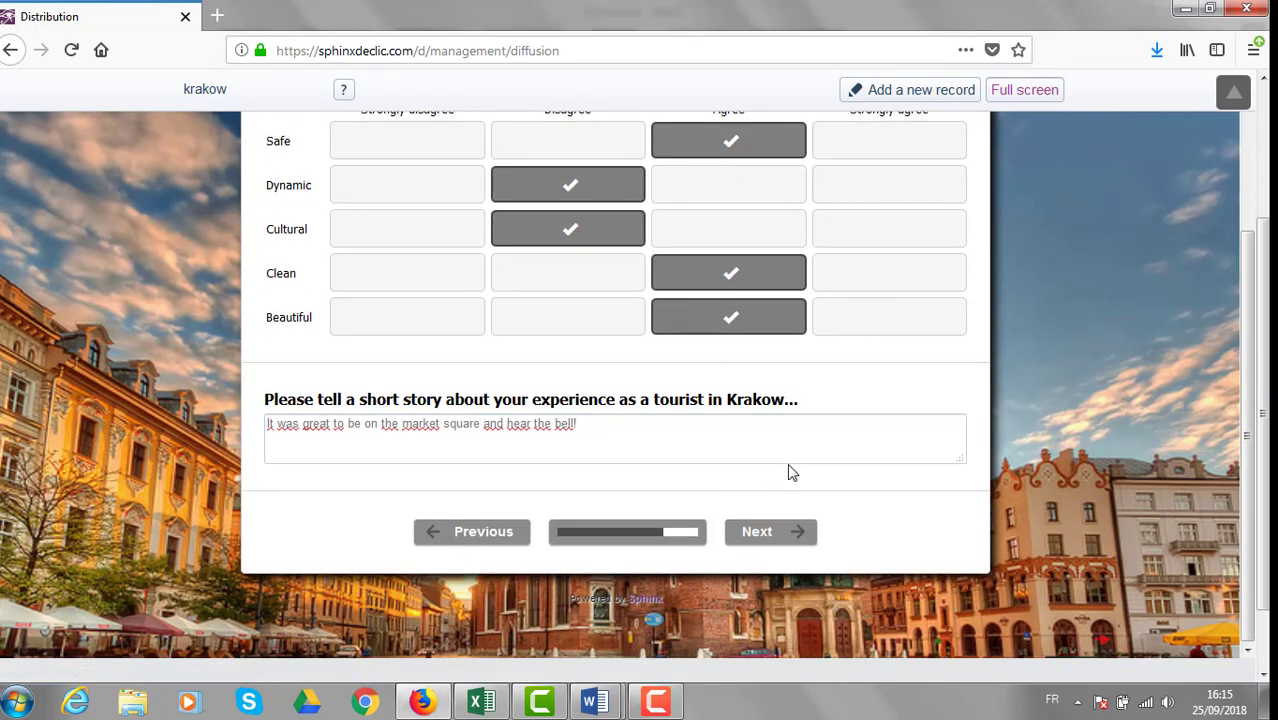
{"action": "left_click", "coordinate": [783, 532]}
{"action": "left_click", "coordinate": [667, 262]}
{"action": "left_click", "coordinate": [528, 385]}
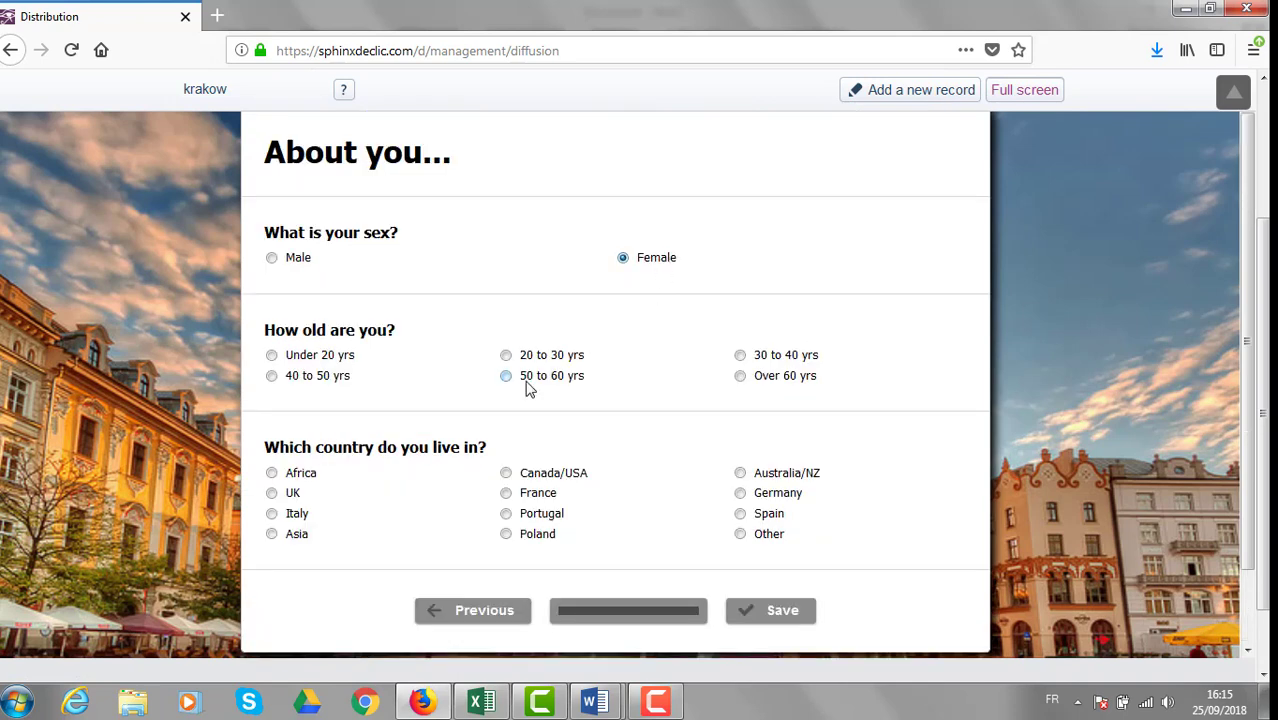
{"action": "left_click", "coordinate": [540, 497]}
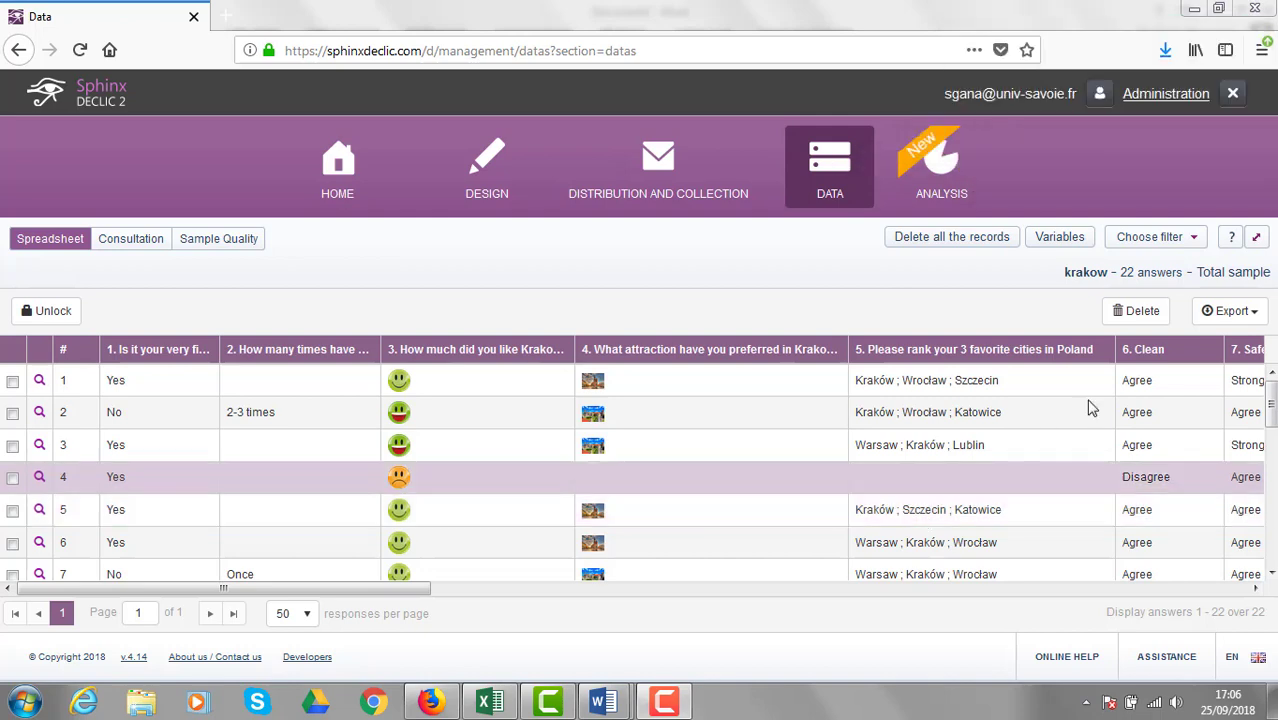
Step: Limit the data spreadsheet to variables 11 to 14: the short story, sex, age and country of residence
{"action": "left_click", "coordinate": [1062, 238]}
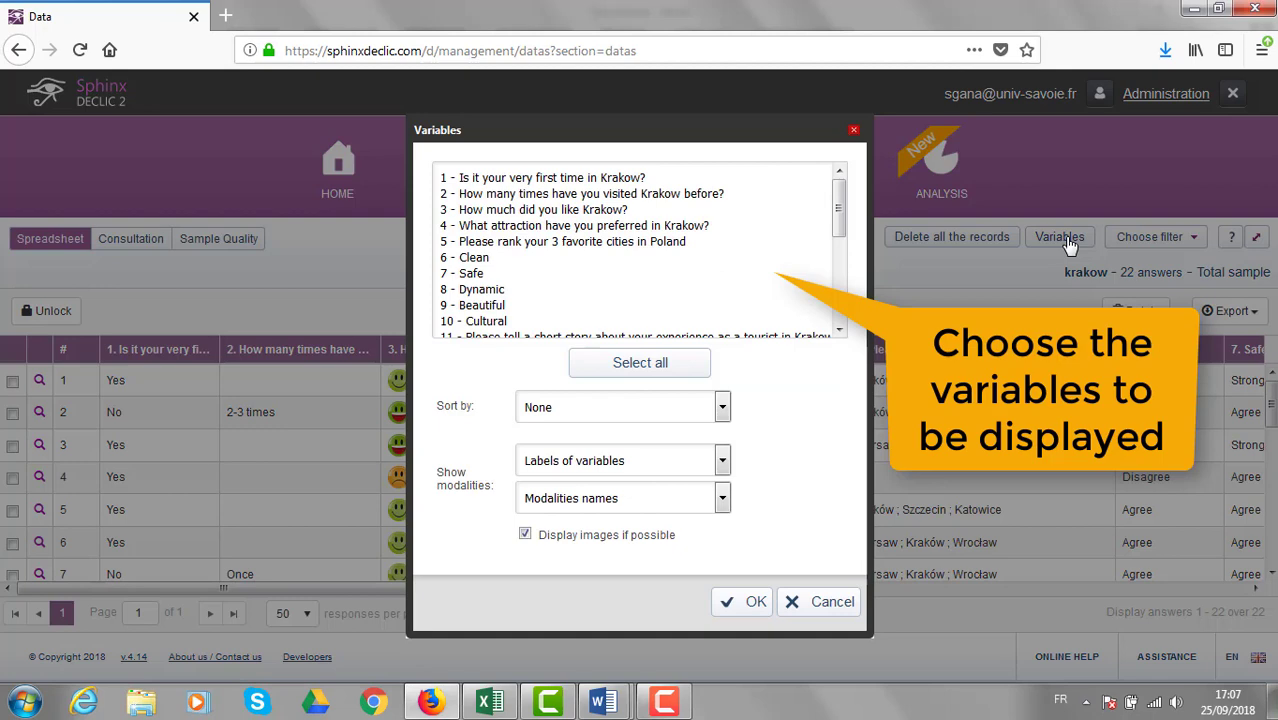
{"action": "left_click_drag", "start_coordinate": [844, 205], "coordinate": [842, 290]}
{"action": "scroll", "coordinate": [710, 293], "scroll_direction": "up", "scroll_amount": 2}
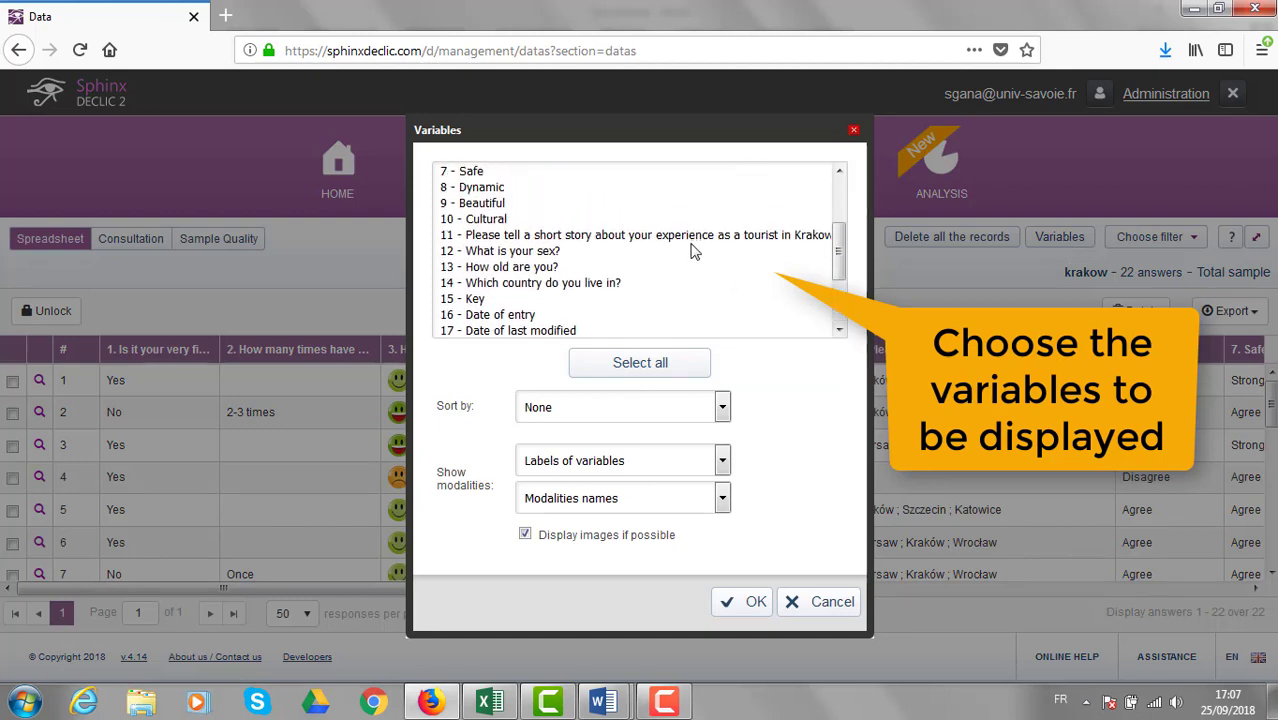
{"action": "left_click", "coordinate": [695, 242]}
{"action": "left_click", "coordinate": [588, 252]}
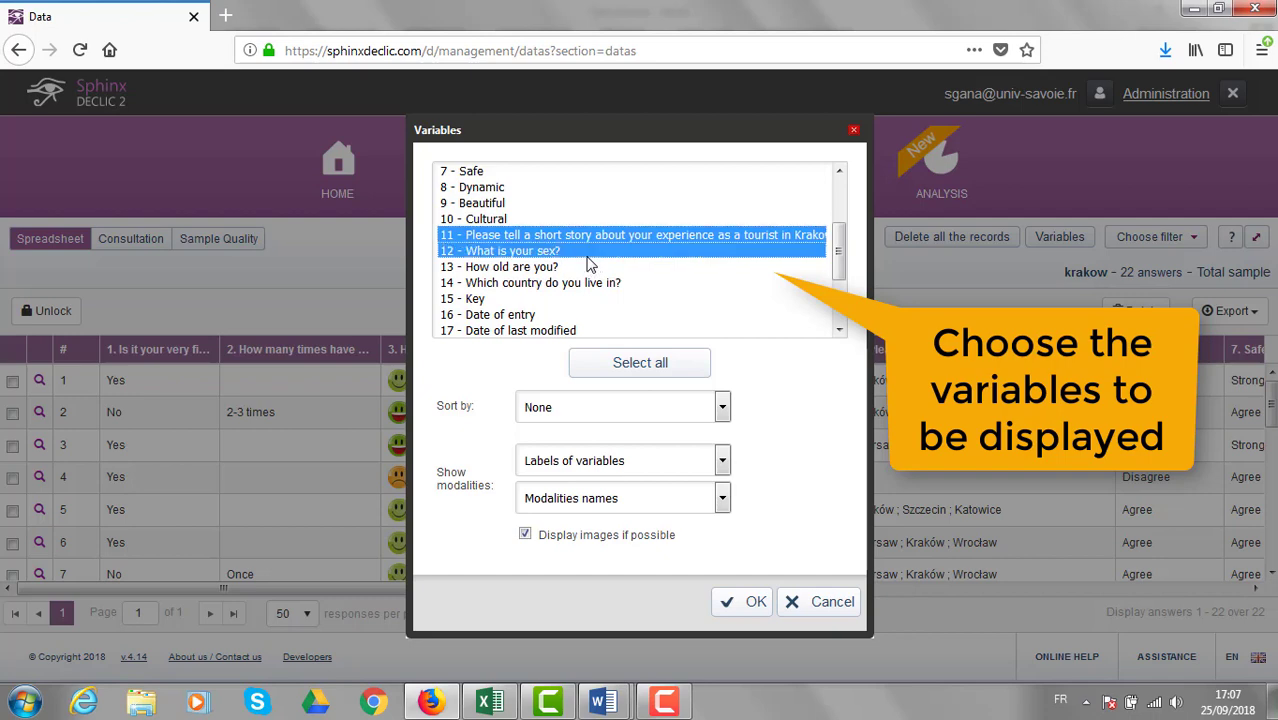
{"action": "left_click", "coordinate": [590, 267]}
{"action": "left_click", "coordinate": [590, 284]}
{"action": "left_click", "coordinate": [748, 602]}
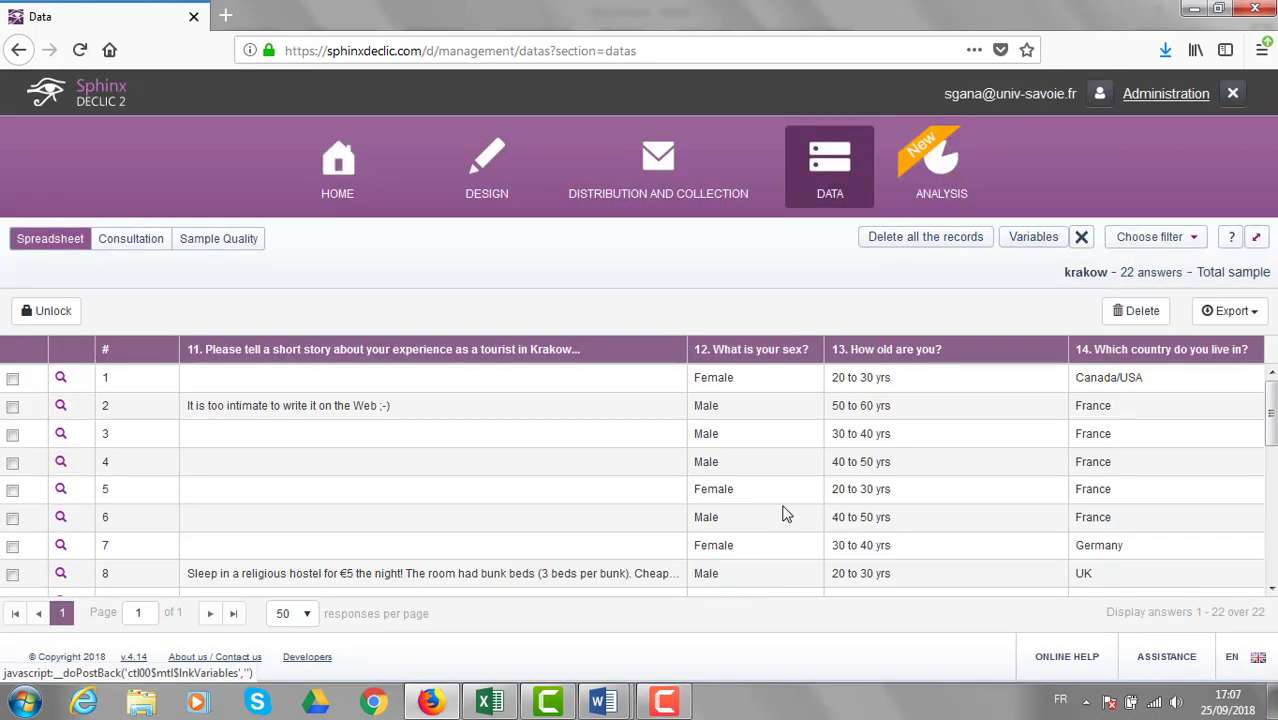
Step: Sort the responses by "What is your sex?" and select record 4
{"action": "left_click", "coordinate": [784, 352]}
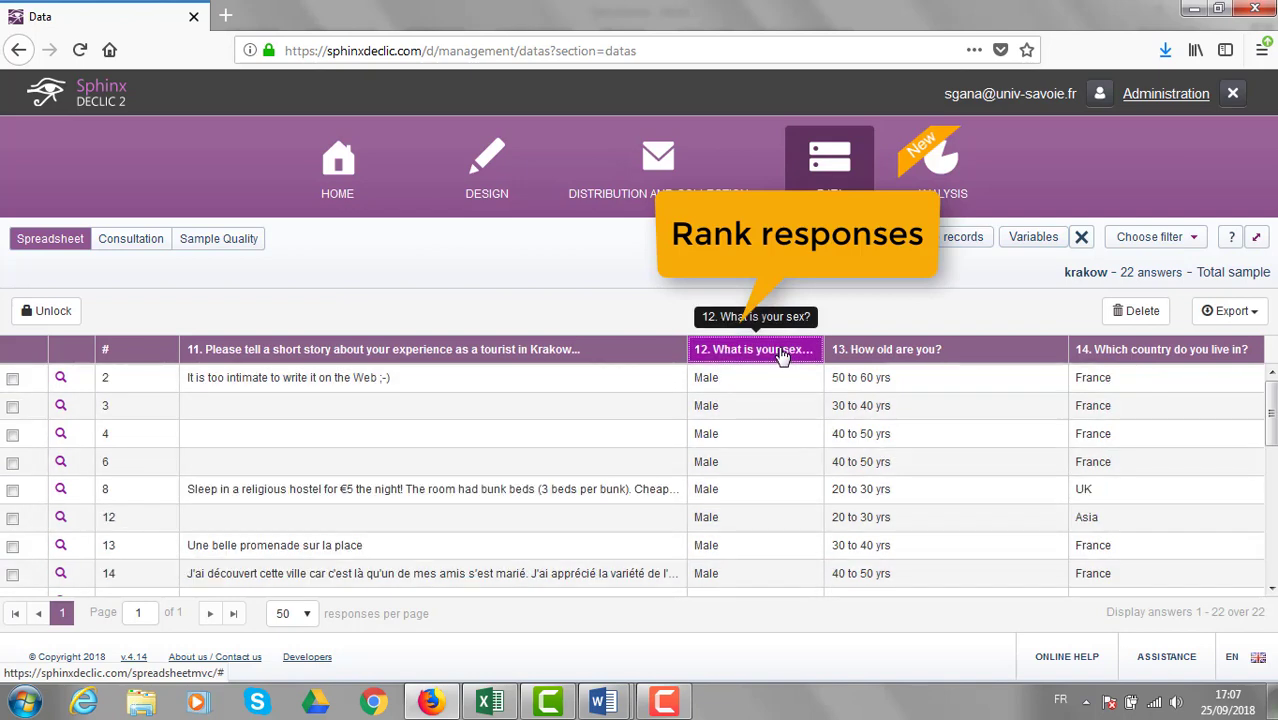
{"action": "left_click", "coordinate": [12, 437]}
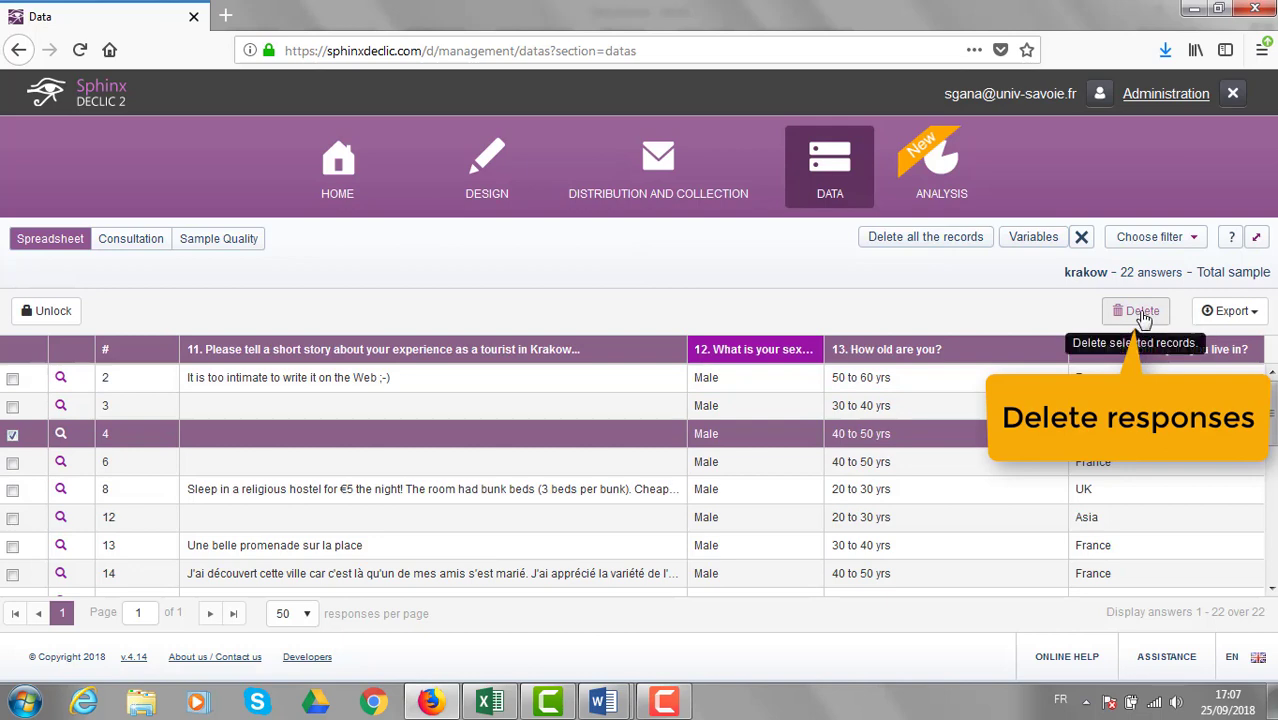
Step: Unlock the spreadsheet and remove the trailing ";-)" from record 2's short story answer
{"action": "left_click", "coordinate": [45, 311]}
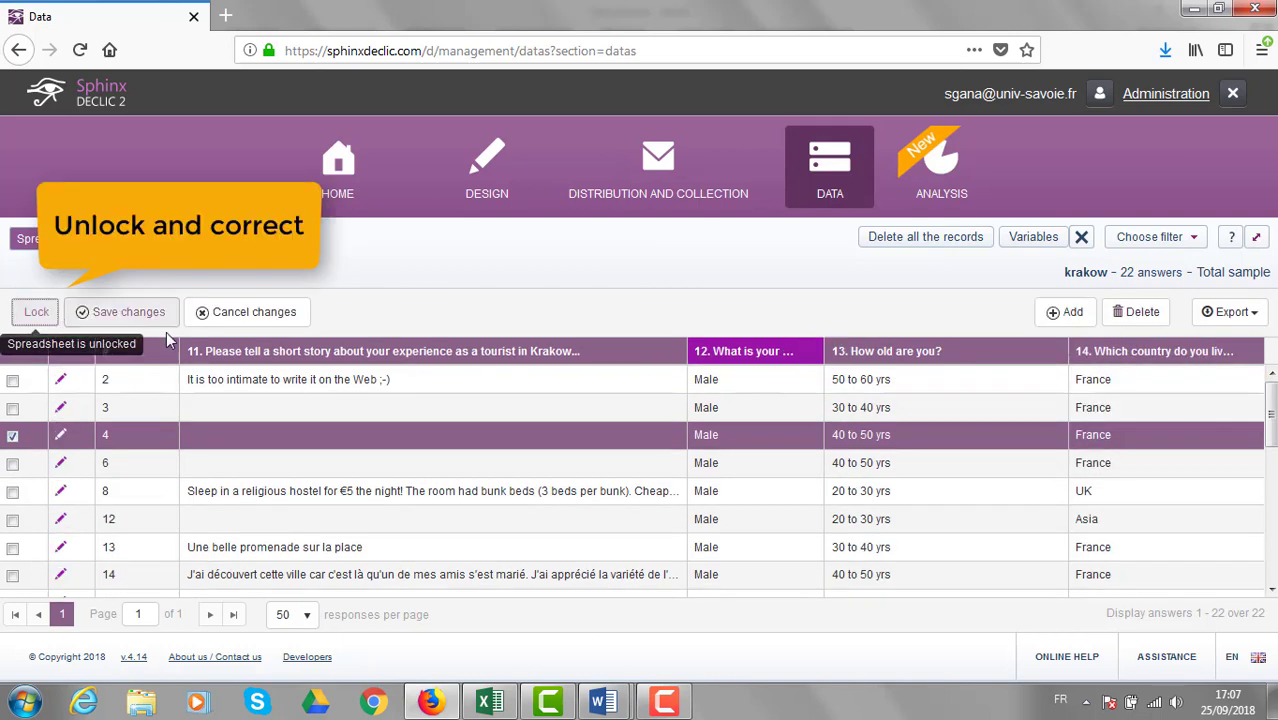
{"action": "left_click", "coordinate": [437, 380]}
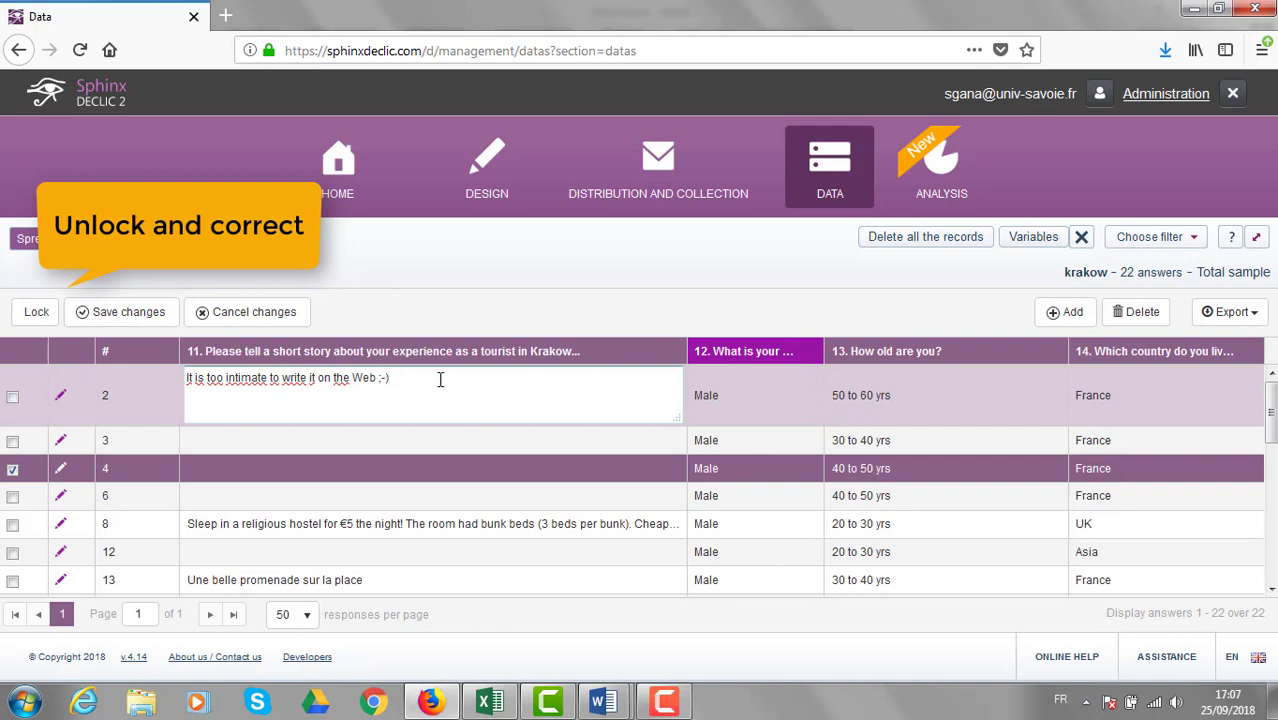
{"action": "key", "text": "BackSpace"}
{"action": "key", "text": "BackSpace"}
{"action": "key", "text": "BackSpace"}
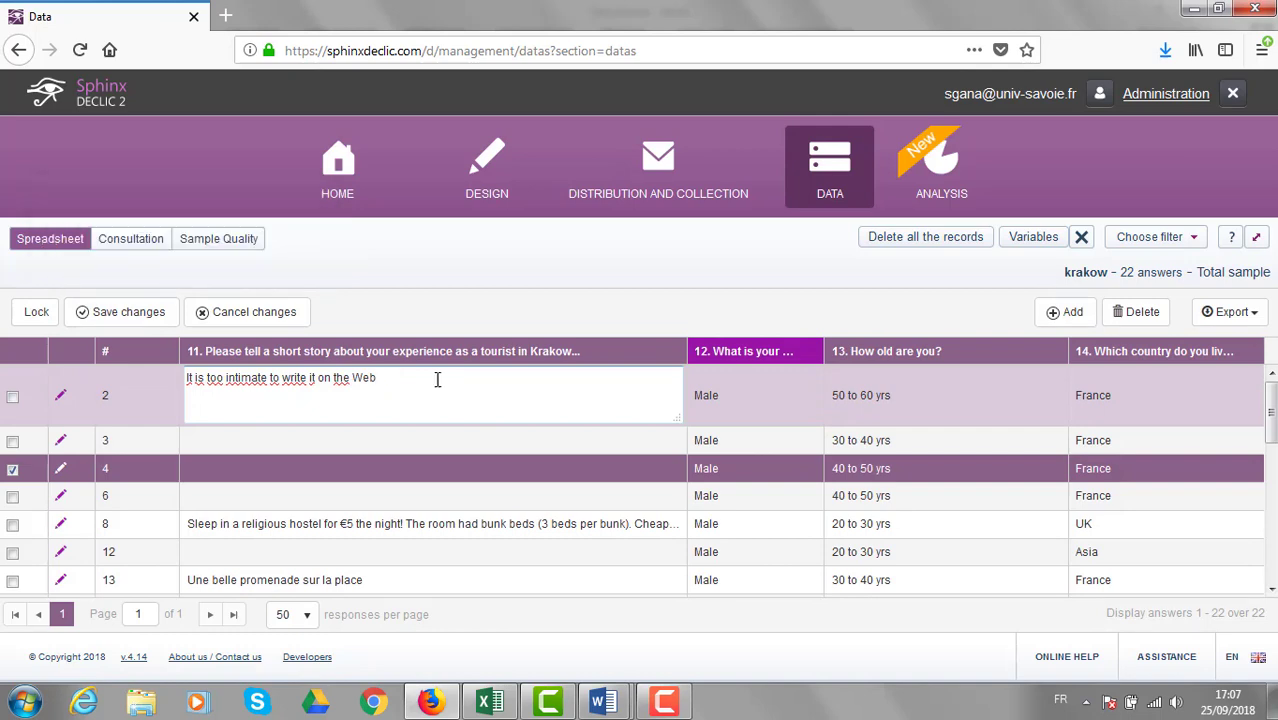